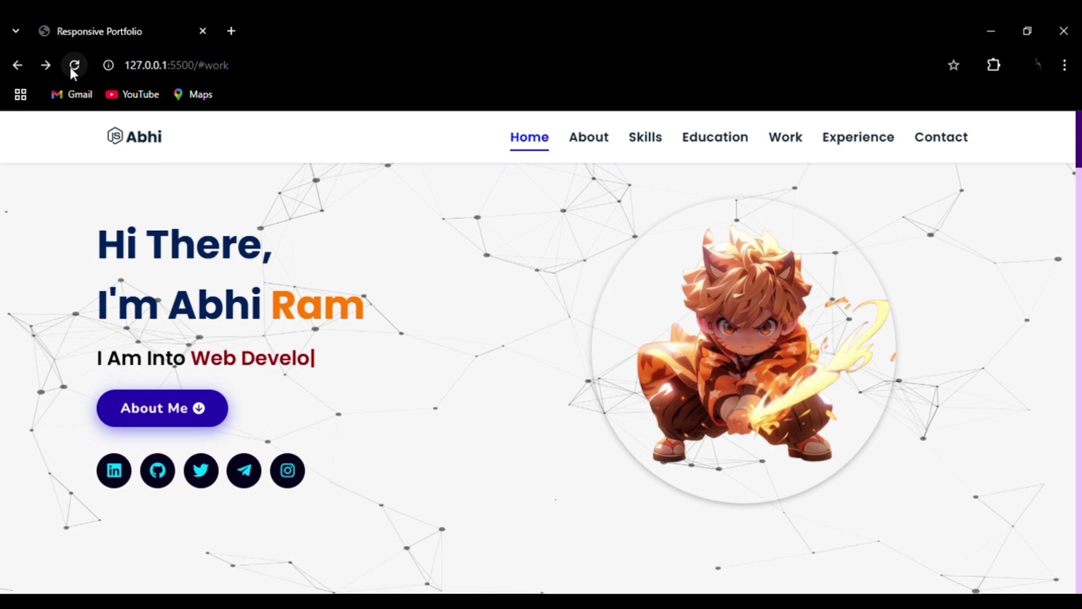
pyautogui.scroll(-2, 414, 257)
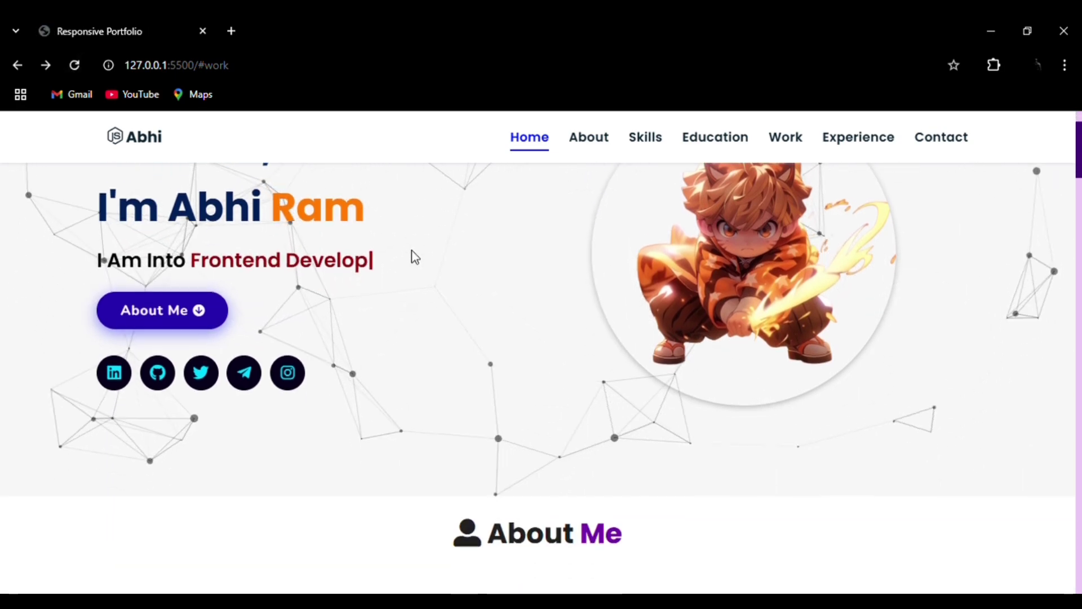
pyautogui.scroll(-3, 414, 256)
pyautogui.scroll(1, 411, 254)
pyautogui.scroll(3, 439, 266)
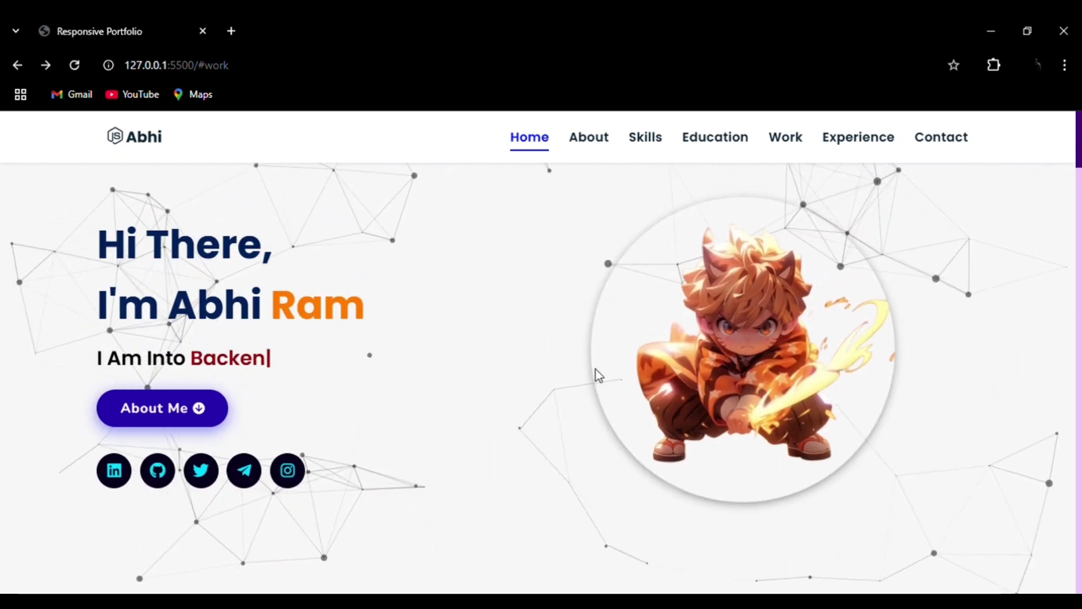
pyautogui.scroll(-3, 369, 414)
pyautogui.scroll(-3, 369, 413)
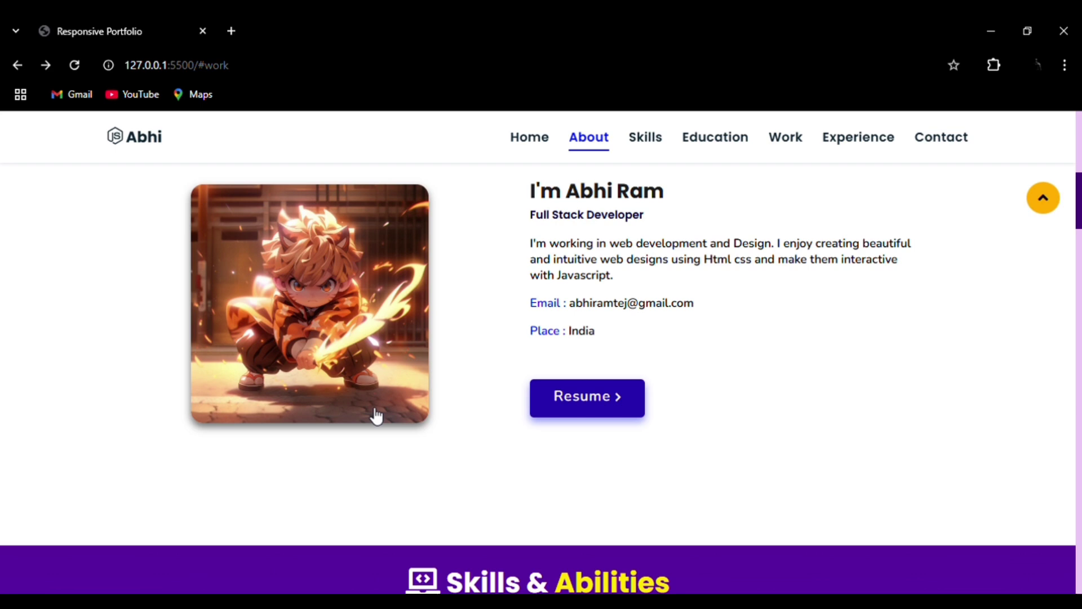
pyautogui.scroll(-1, 377, 415)
pyautogui.scroll(-3, 369, 409)
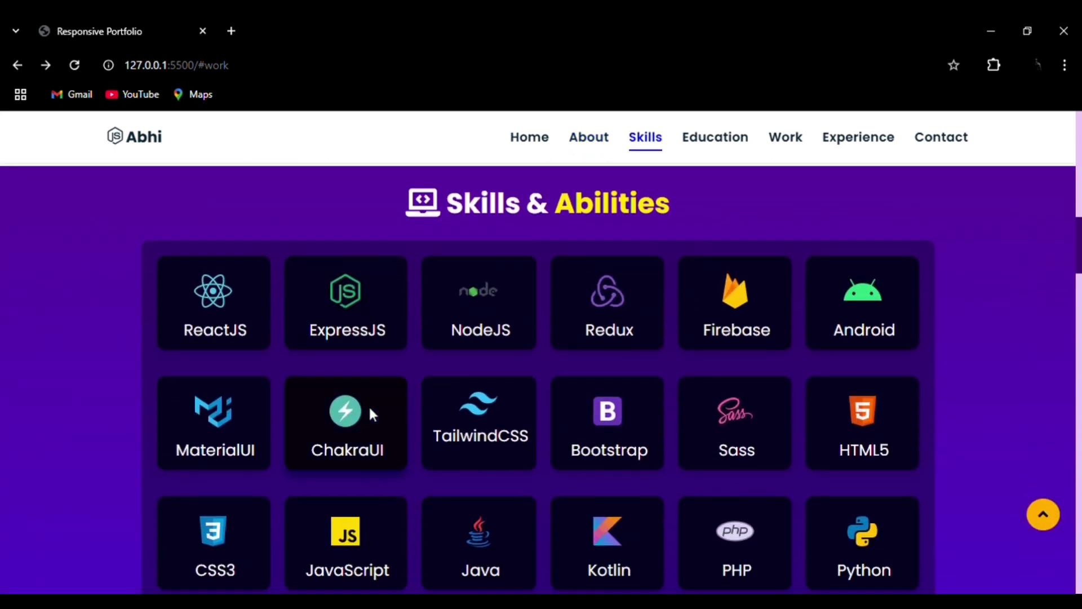
pyautogui.scroll(3, 369, 406)
pyautogui.scroll(5, 369, 406)
pyautogui.scroll(5, 369, 408)
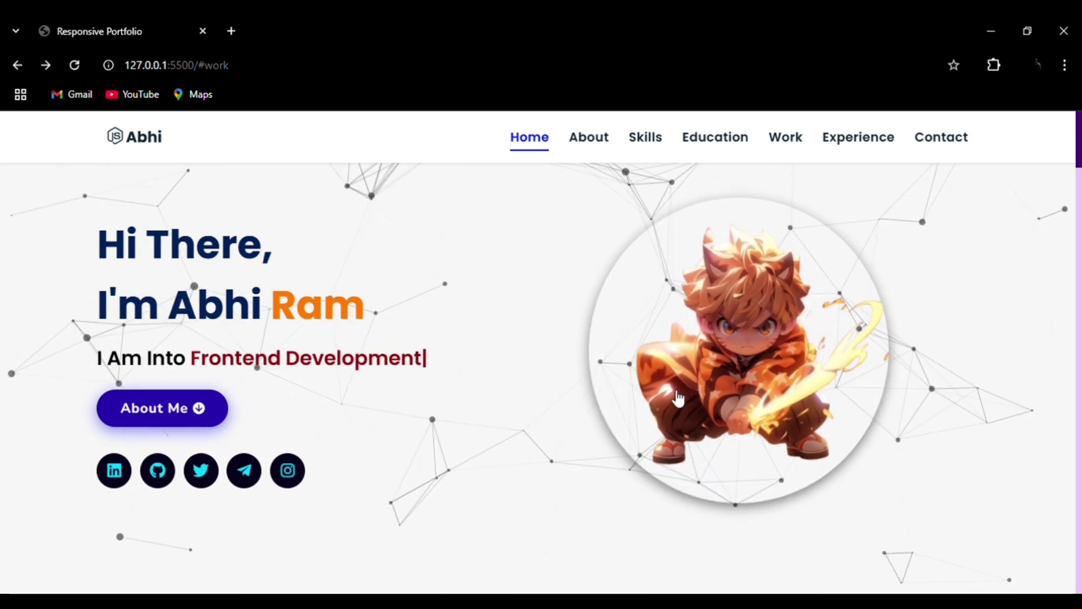
pyautogui.scroll(-3, 473, 473)
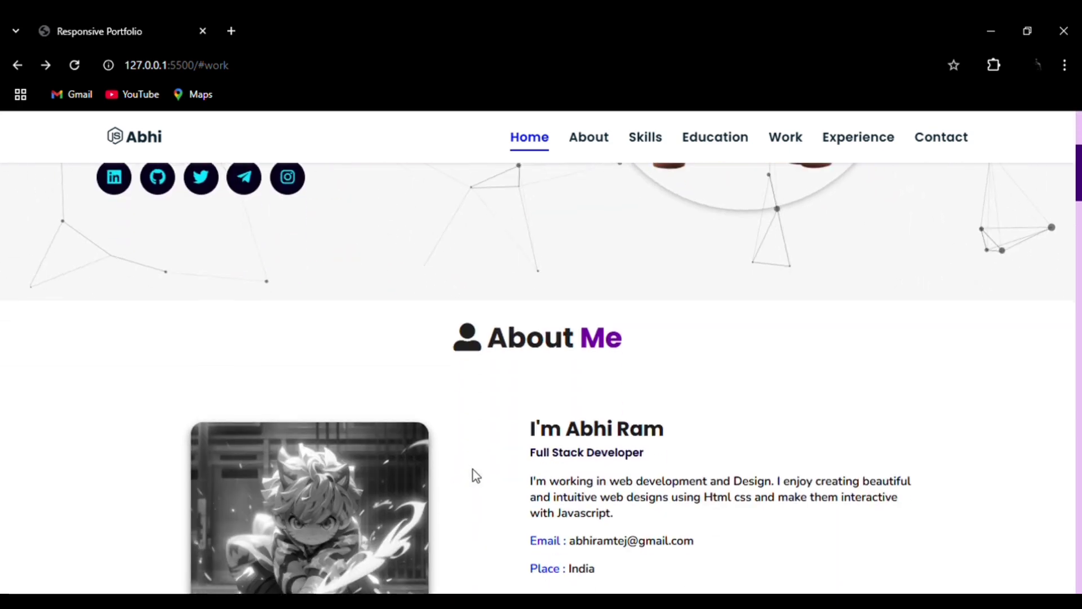
pyautogui.scroll(-1, 473, 475)
pyautogui.scroll(-1, 472, 475)
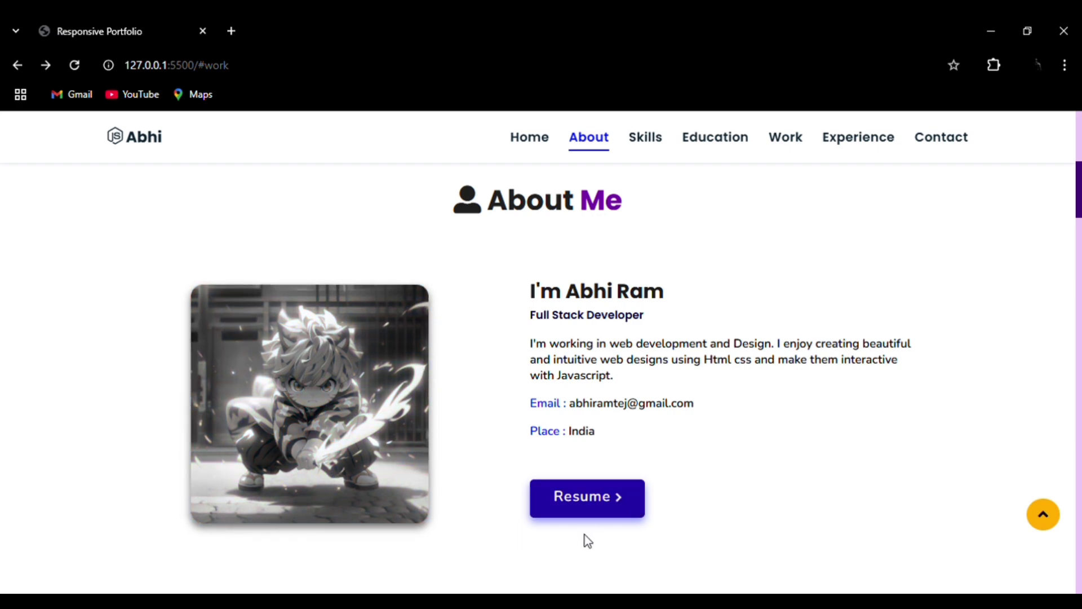
pyautogui.scroll(-1, 592, 513)
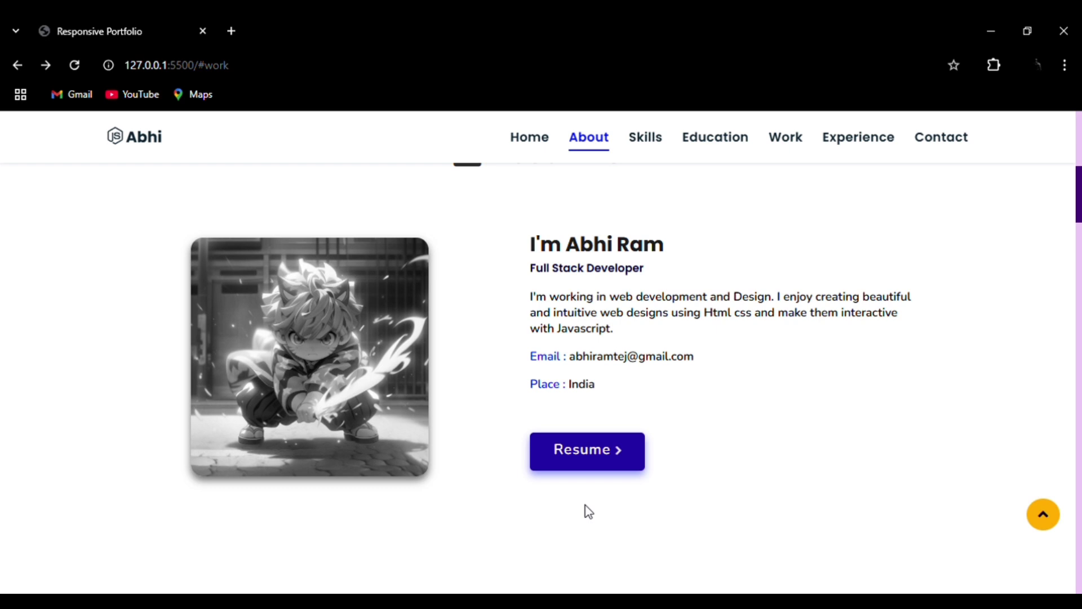
pyautogui.scroll(-3, 586, 506)
pyautogui.scroll(-2, 585, 501)
pyautogui.scroll(-1, 585, 507)
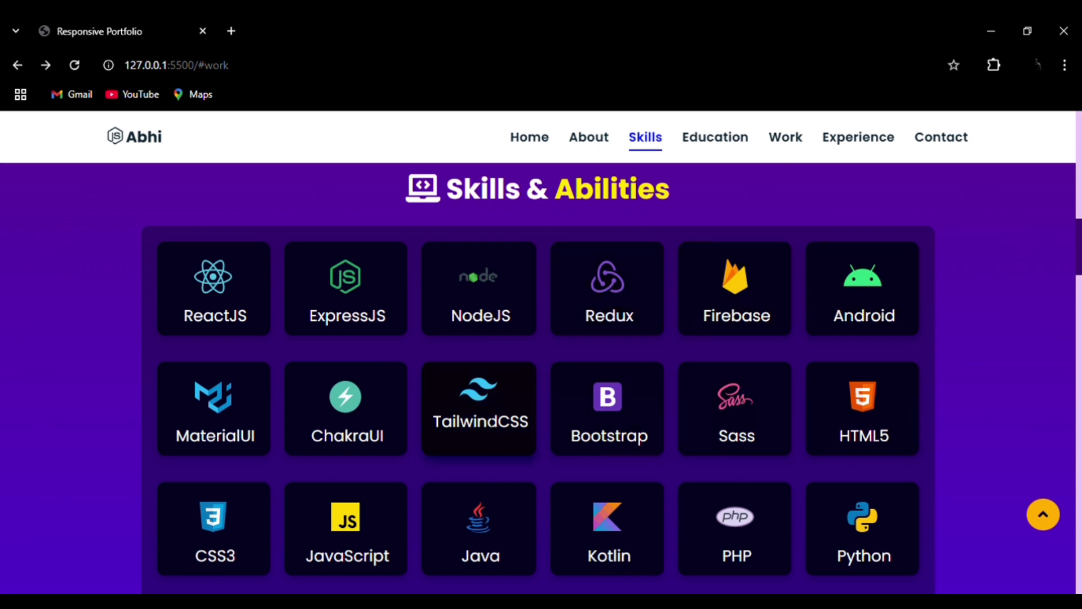
pyautogui.scroll(-3, 483, 414)
pyautogui.scroll(-2, 484, 414)
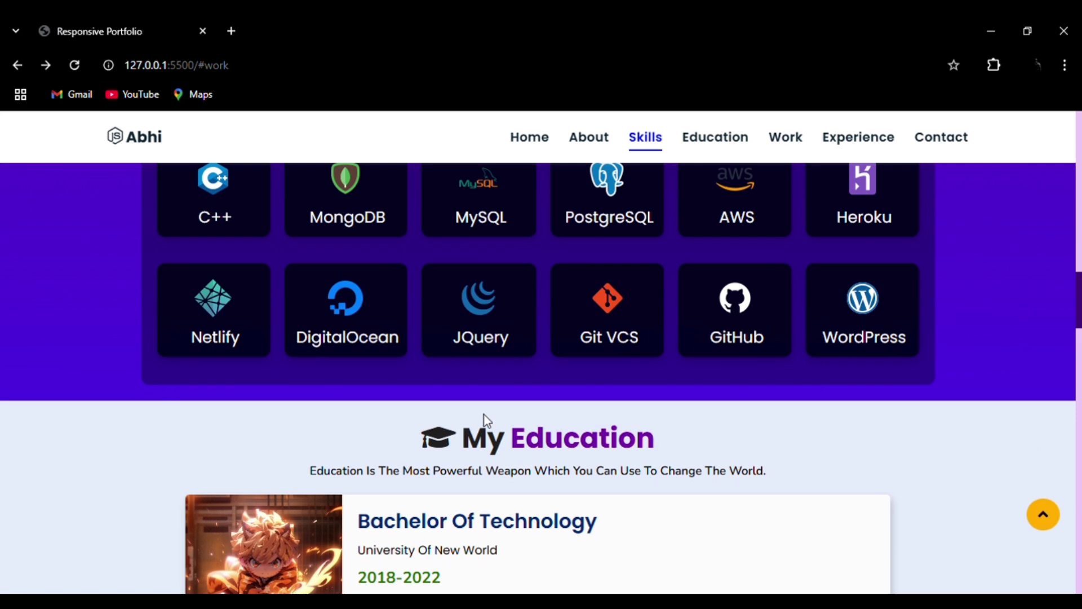
pyautogui.scroll(-1, 484, 415)
pyautogui.scroll(-1, 484, 420)
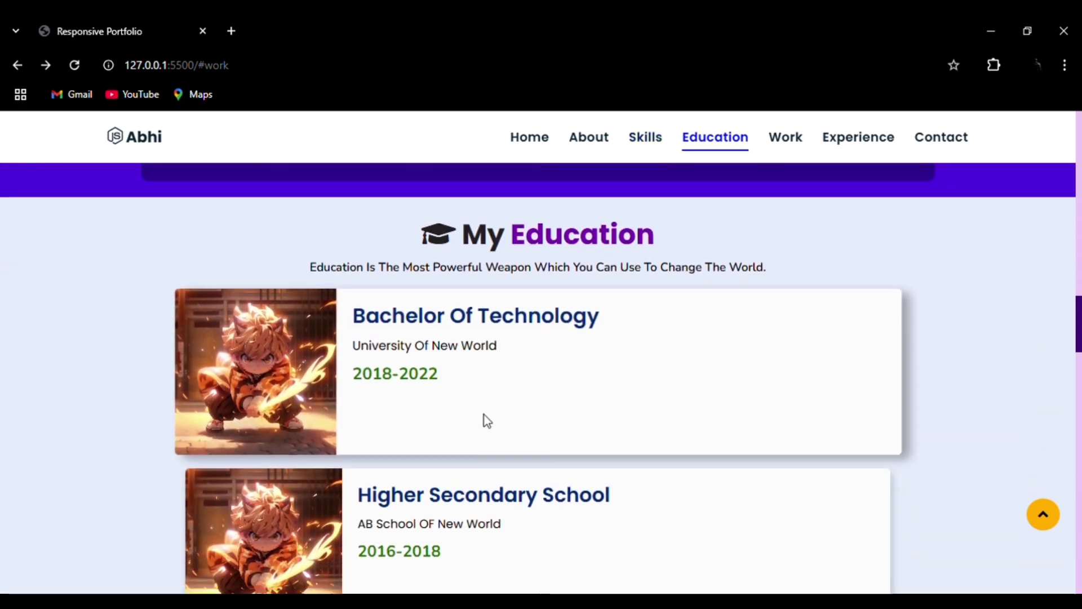
pyautogui.scroll(-1, 484, 420)
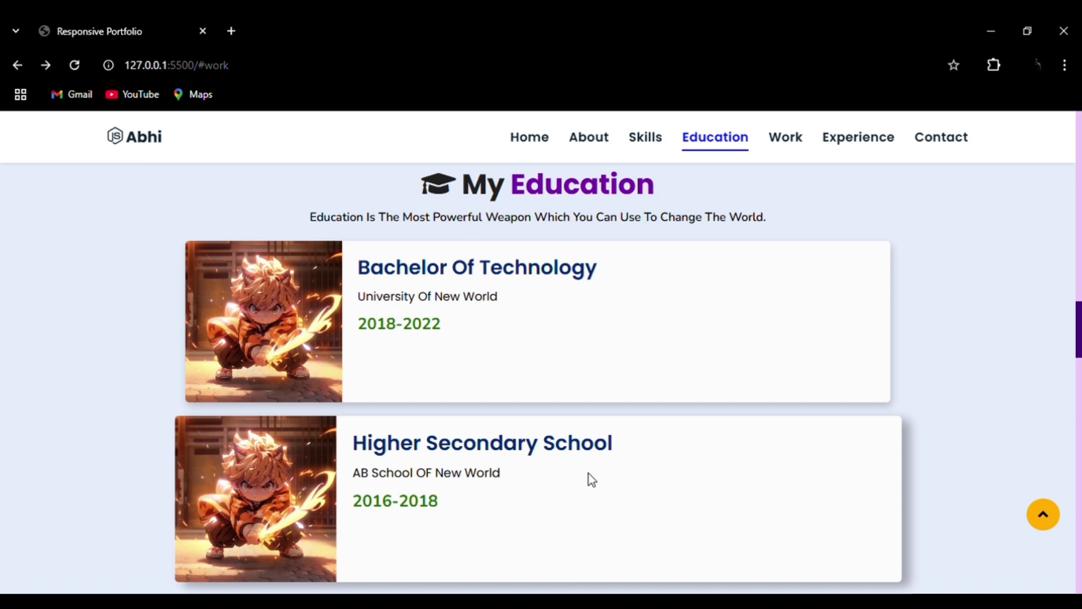
pyautogui.scroll(-2, 589, 474)
pyautogui.scroll(-1, 588, 476)
pyautogui.scroll(-1, 588, 475)
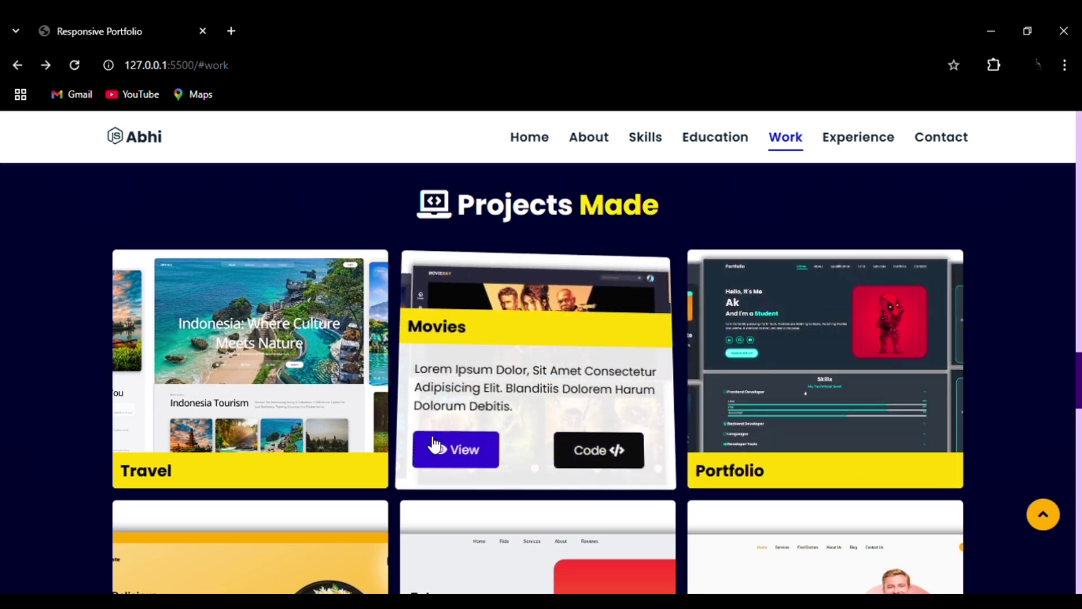
pyautogui.scroll(-1, 520, 443)
pyautogui.scroll(-2, 520, 443)
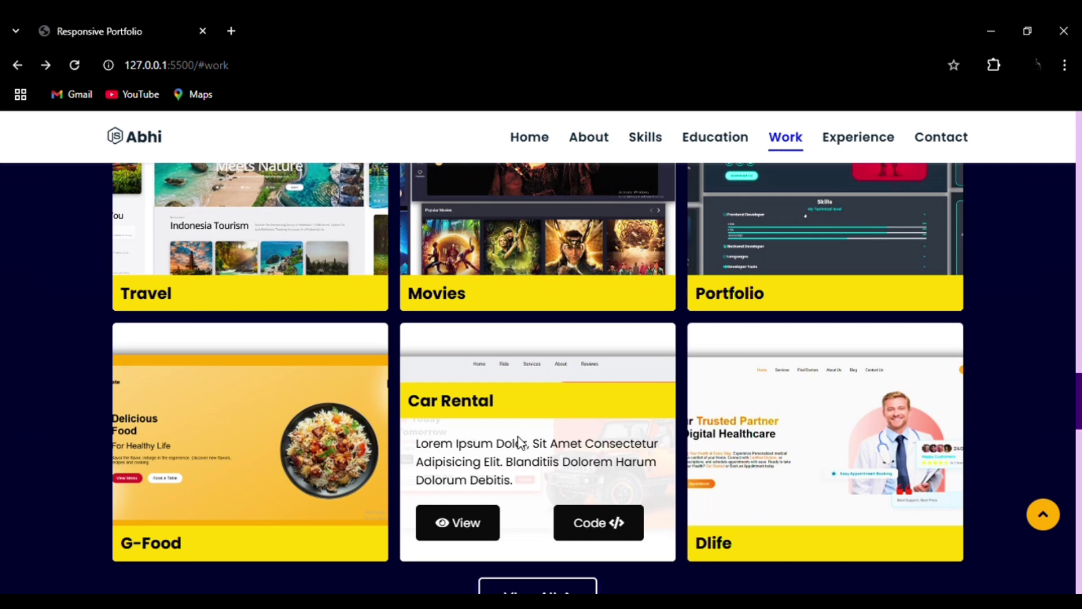
pyautogui.scroll(-1, 520, 443)
pyautogui.scroll(-1, 519, 444)
pyautogui.scroll(-2, 520, 443)
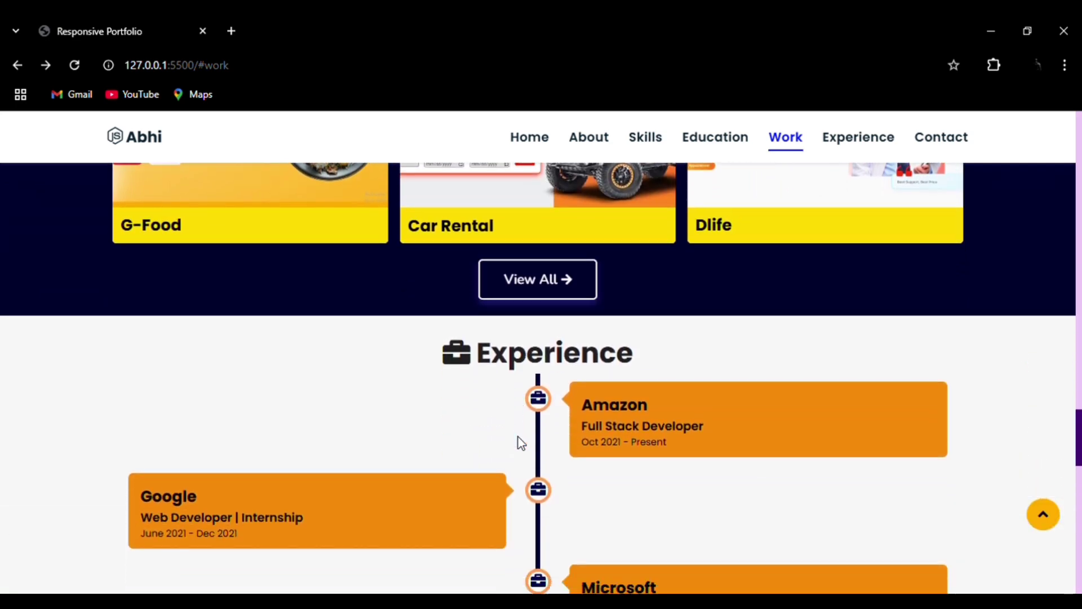
pyautogui.scroll(-1, 520, 443)
pyautogui.scroll(-1, 520, 443)
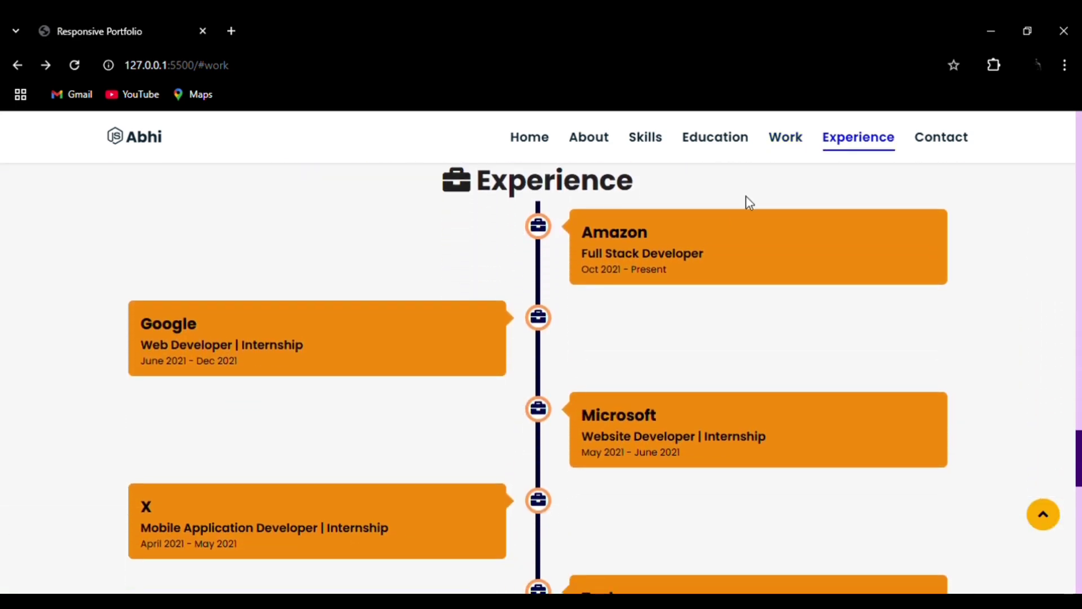
pyautogui.scroll(-1, 565, 435)
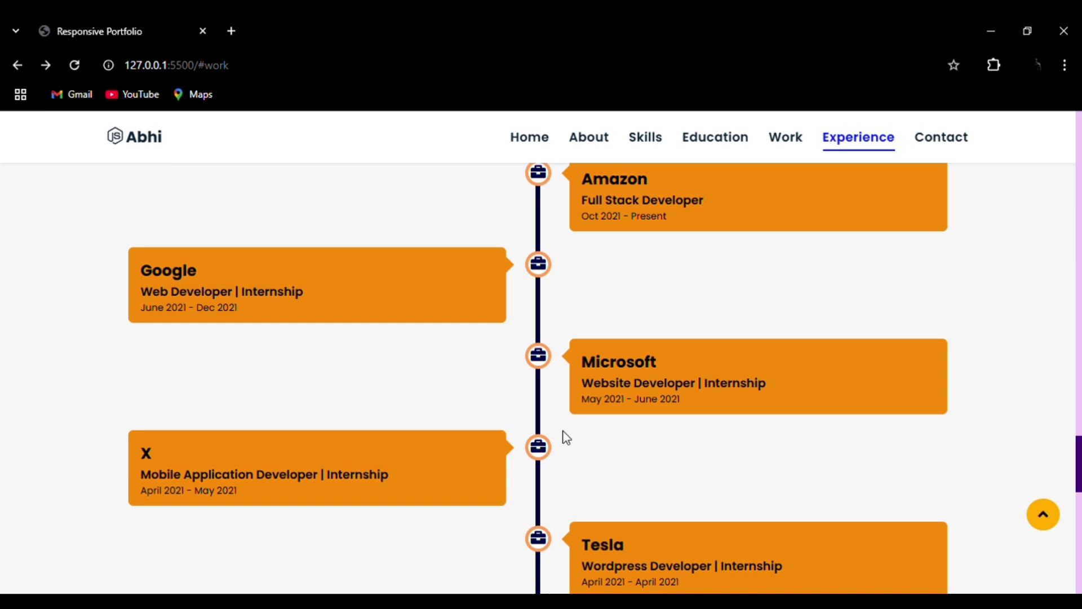
pyautogui.scroll(-1, 565, 436)
pyautogui.scroll(-1, 565, 436)
pyautogui.scroll(-1, 565, 436)
pyautogui.scroll(-1, 564, 435)
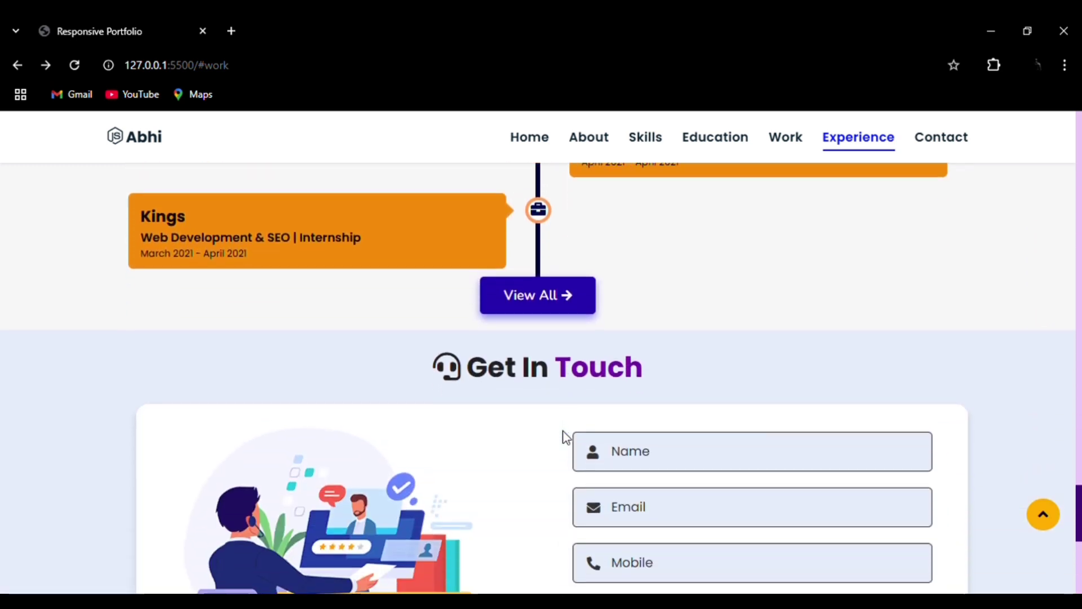
pyautogui.scroll(-1, 565, 435)
pyautogui.scroll(-1, 565, 435)
pyautogui.scroll(-1, 565, 435)
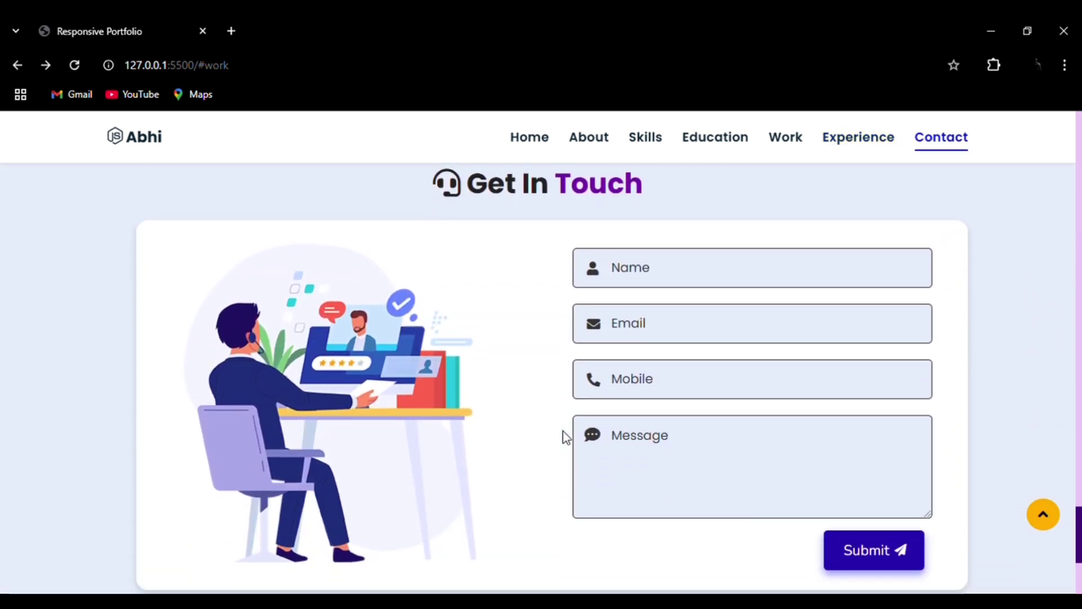
pyautogui.scroll(-1, 564, 436)
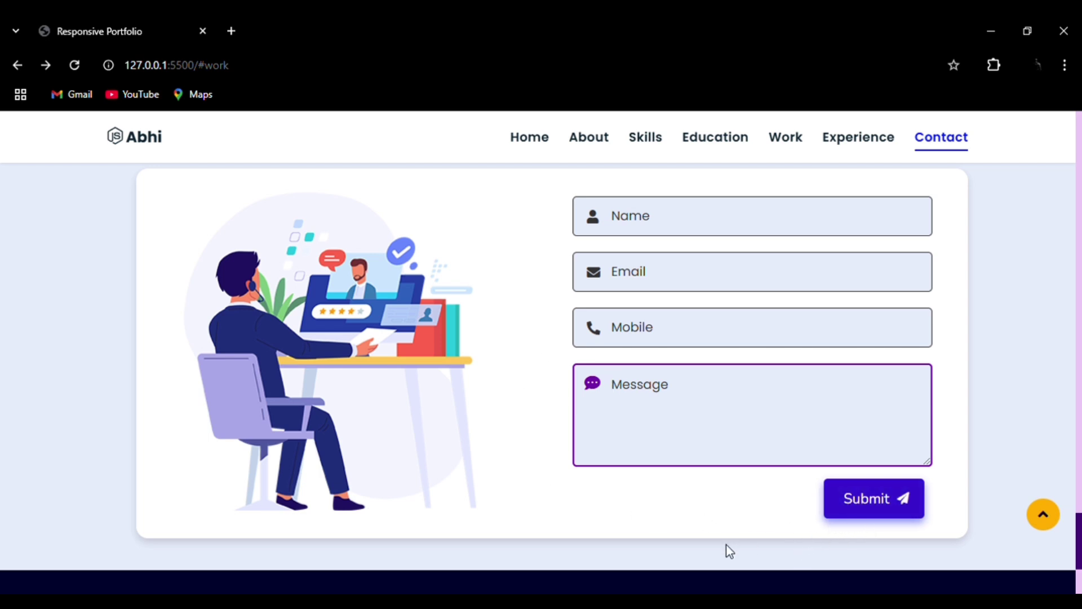
pyautogui.scroll(-2, 727, 548)
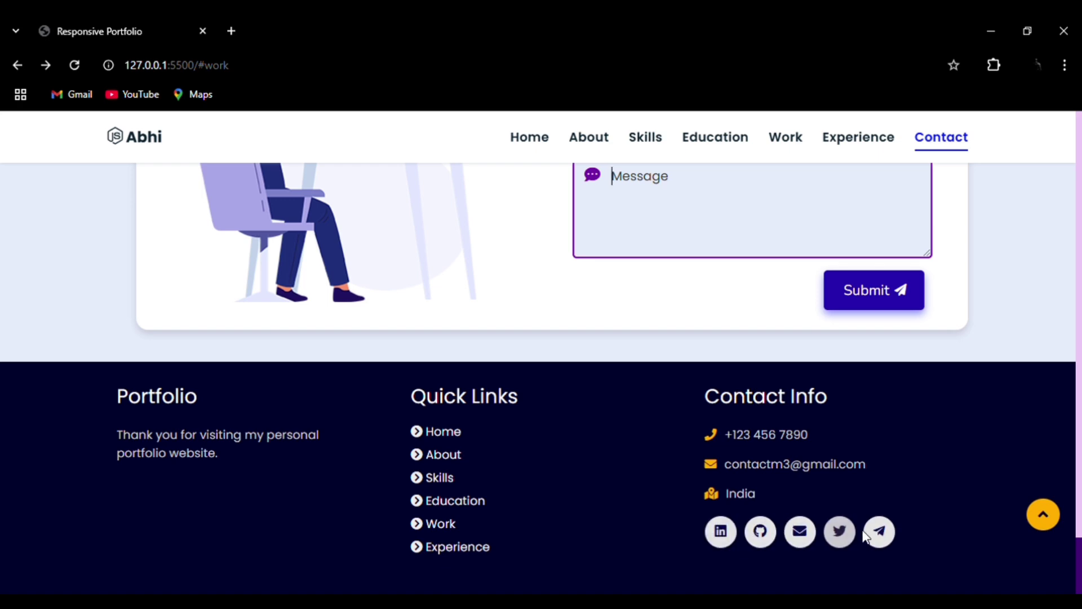
# Use the menu to jump through the Home, About, Skills & Abilities and Education sections
pyautogui.click(1044, 515)
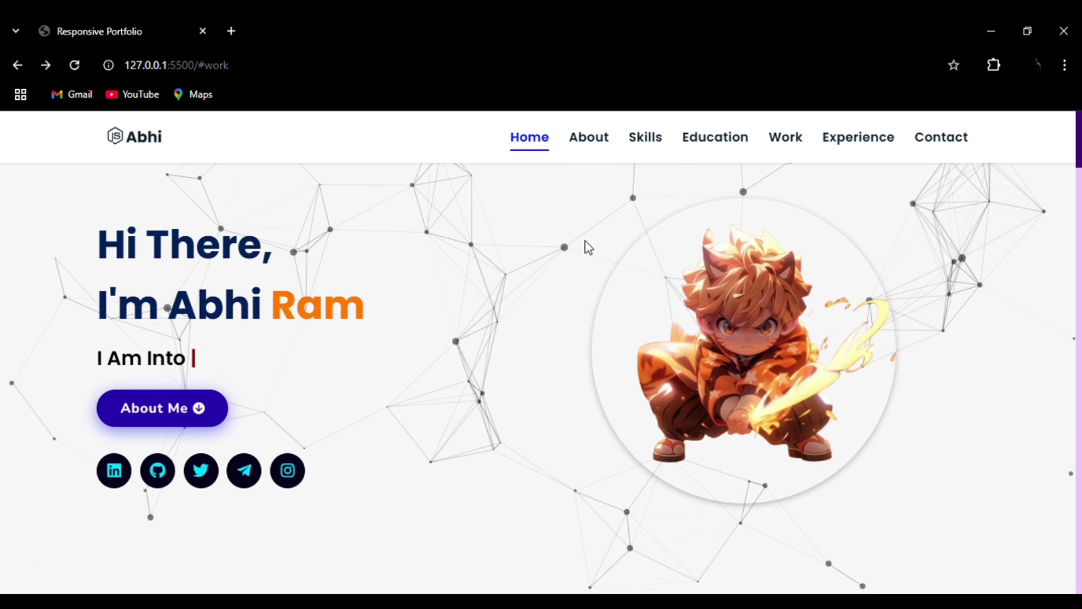
pyautogui.click(591, 146)
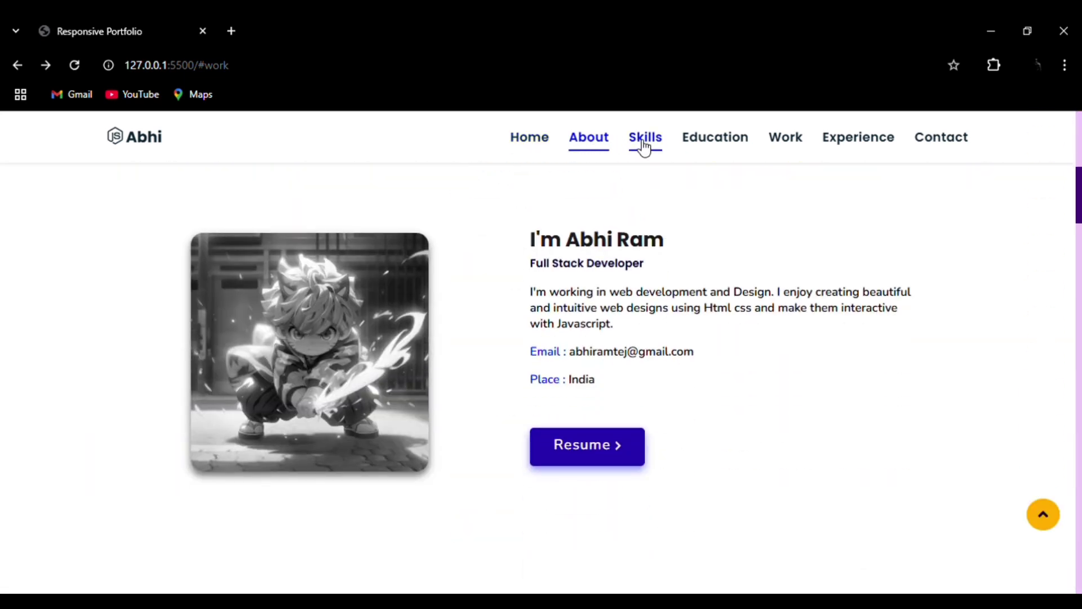
pyautogui.click(644, 141)
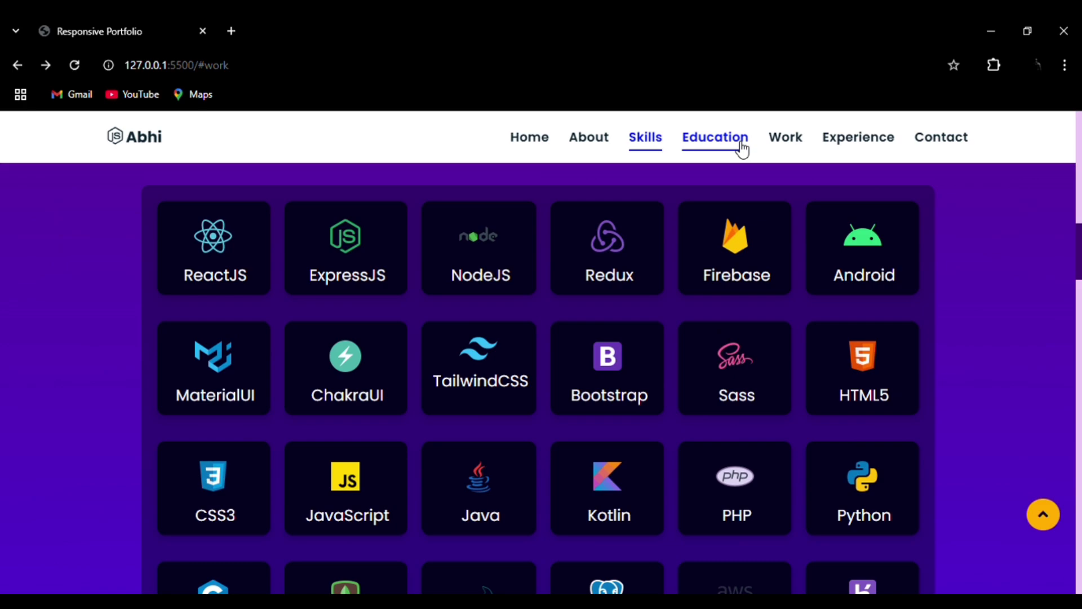
pyautogui.click(737, 149)
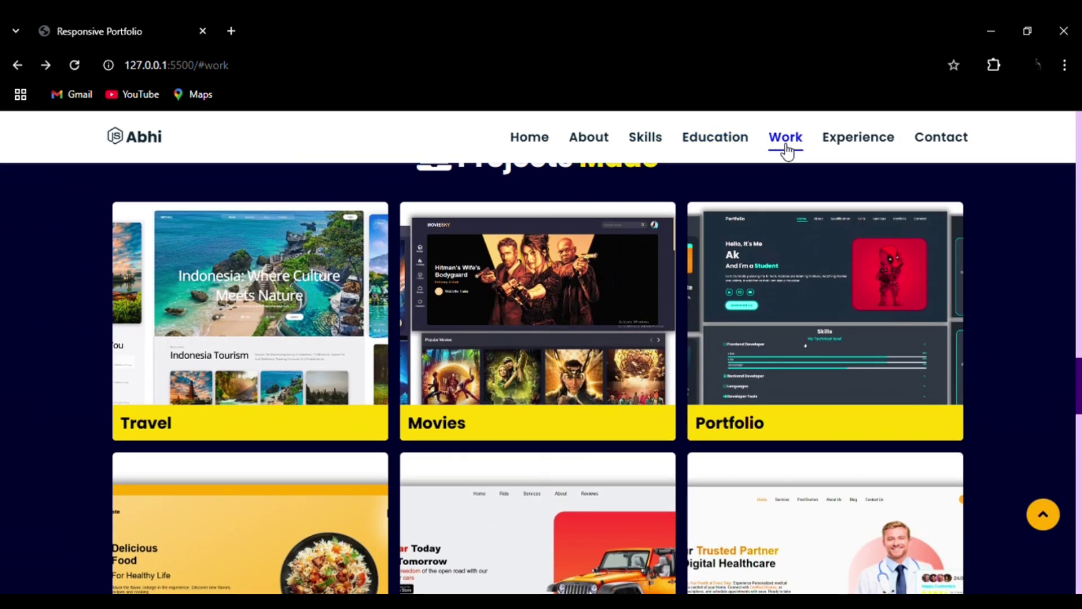
pyautogui.scroll(-2, 572, 336)
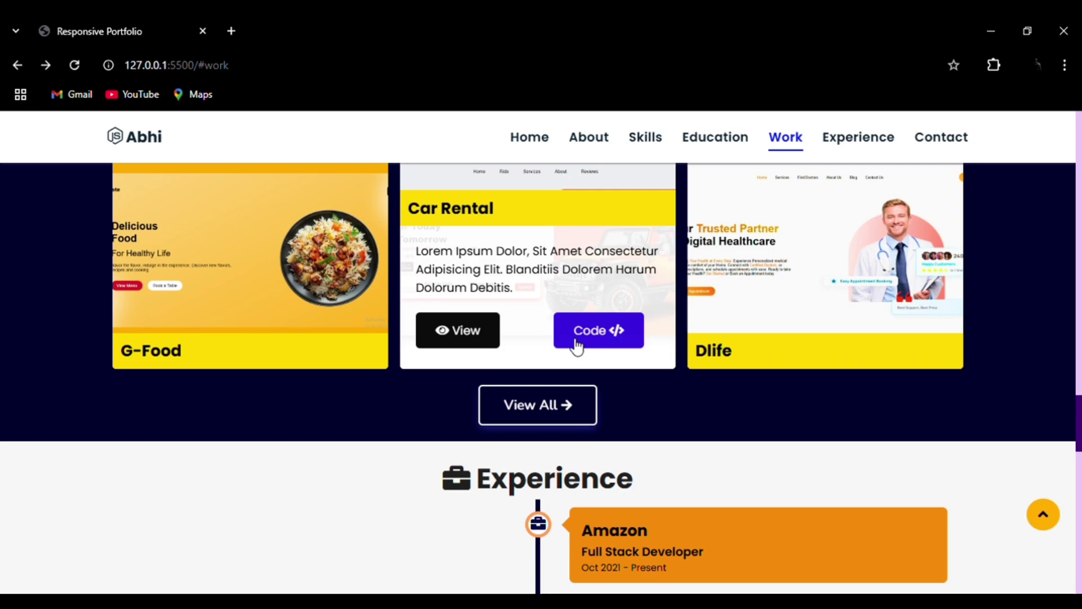
# Visit the full Projects and Experience pages, return home, then open DevTools for a mobile preview
pyautogui.click(547, 430)
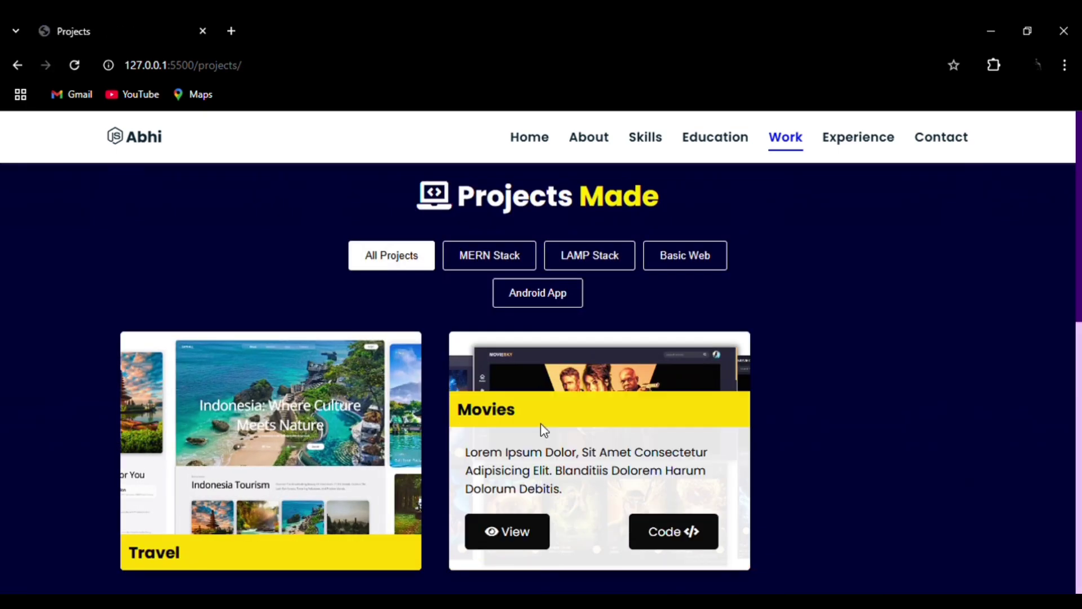
pyautogui.scroll(-3, 542, 427)
pyautogui.scroll(-3, 541, 427)
pyautogui.scroll(-3, 542, 430)
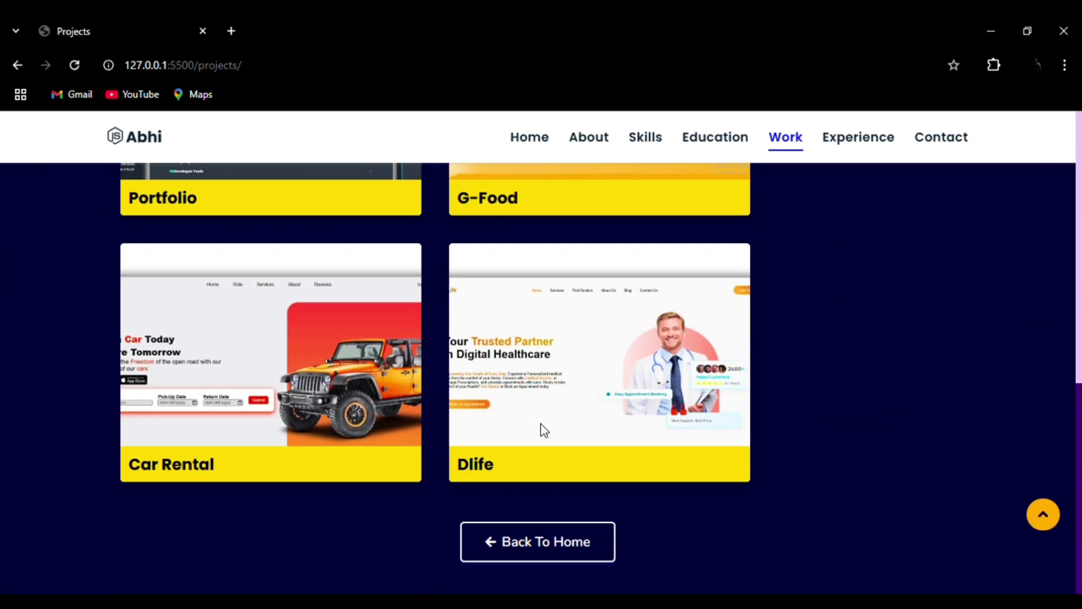
pyautogui.scroll(7, 542, 428)
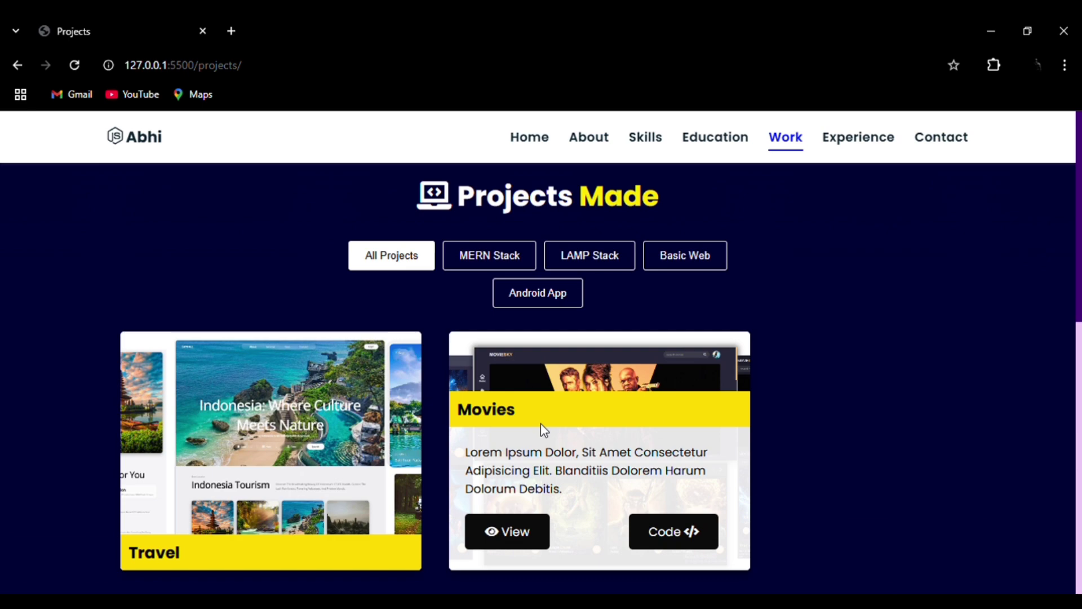
pyautogui.scroll(-4, 548, 430)
pyautogui.scroll(-3, 548, 429)
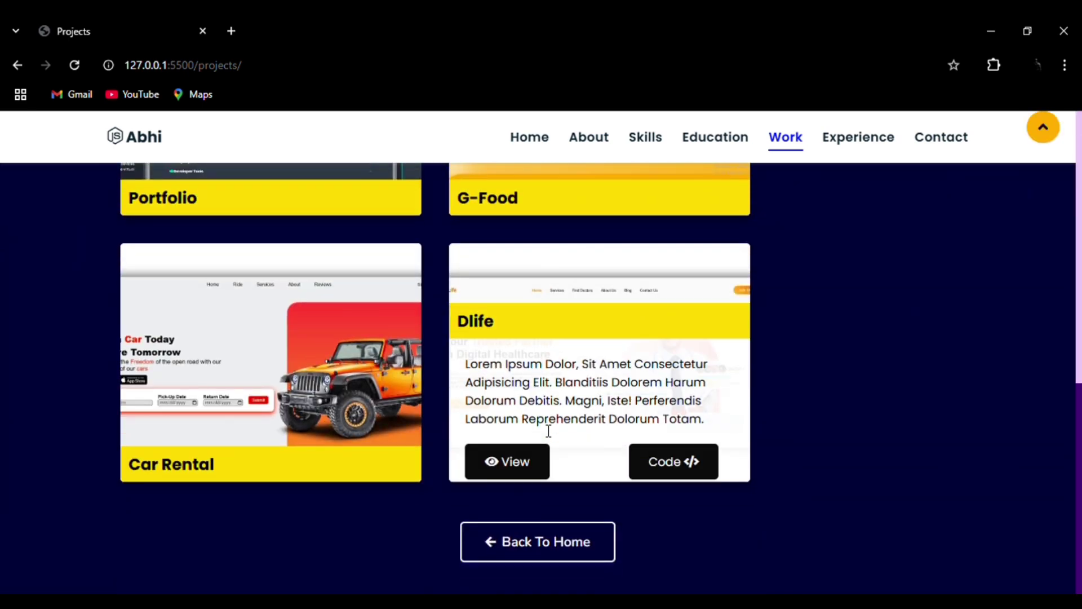
pyautogui.click(527, 550)
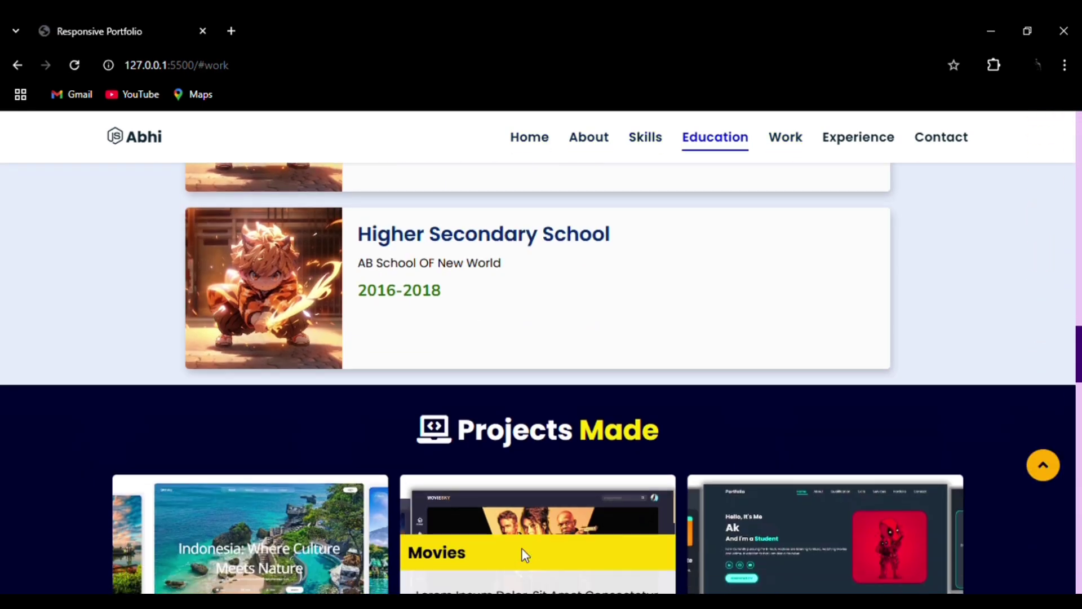
pyautogui.scroll(-4, 522, 551)
pyautogui.scroll(-3, 521, 551)
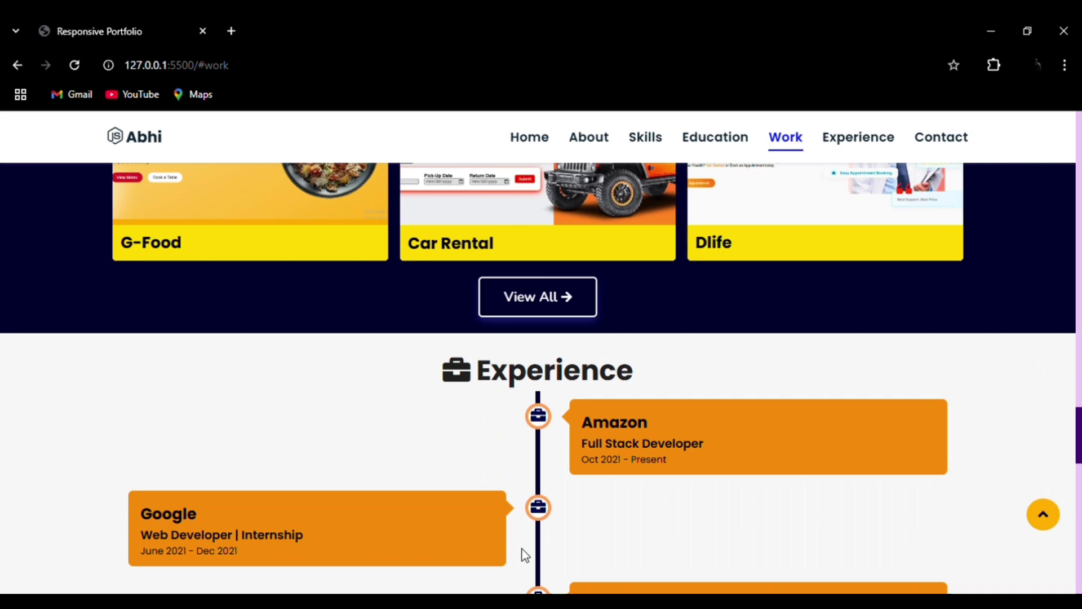
pyautogui.scroll(-2, 521, 551)
pyautogui.scroll(-4, 521, 552)
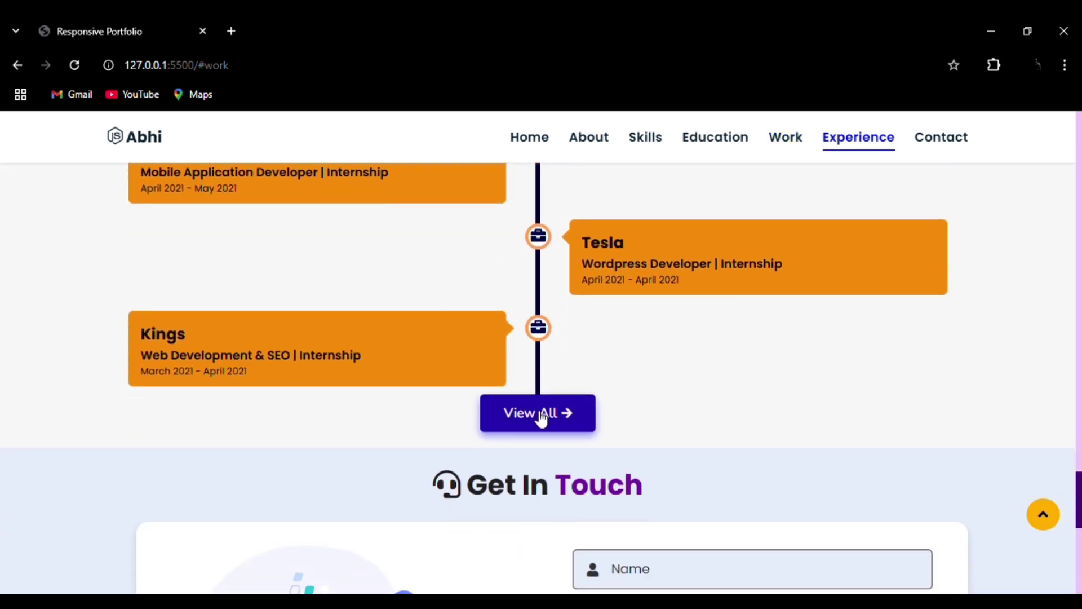
pyautogui.click(540, 419)
pyautogui.scroll(-2, 533, 417)
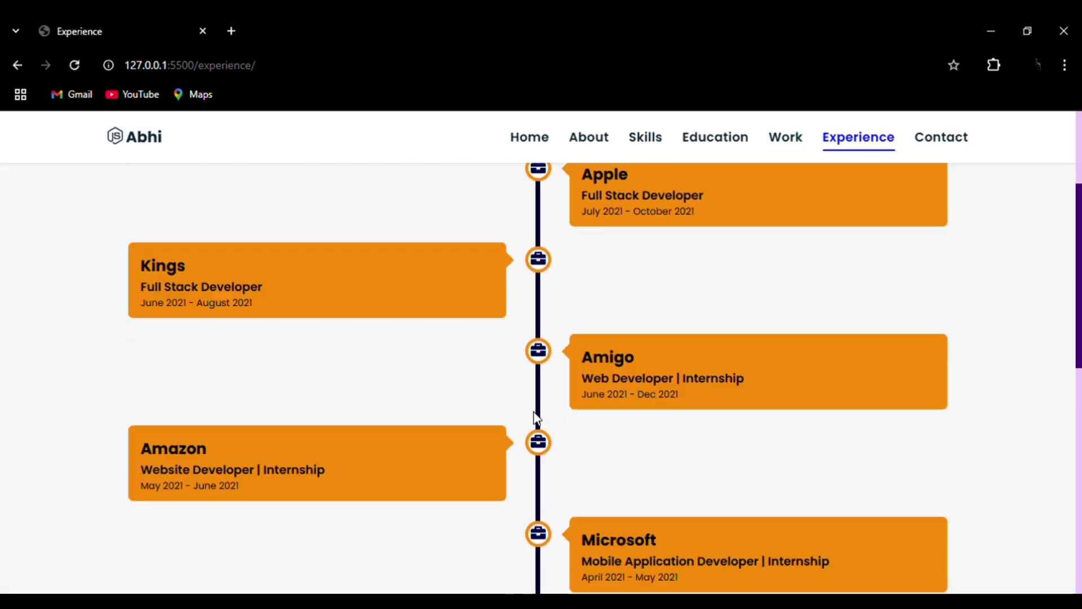
pyautogui.scroll(-4, 534, 417)
pyautogui.scroll(-1, 533, 417)
pyautogui.scroll(-1, 533, 417)
pyautogui.scroll(8, 533, 416)
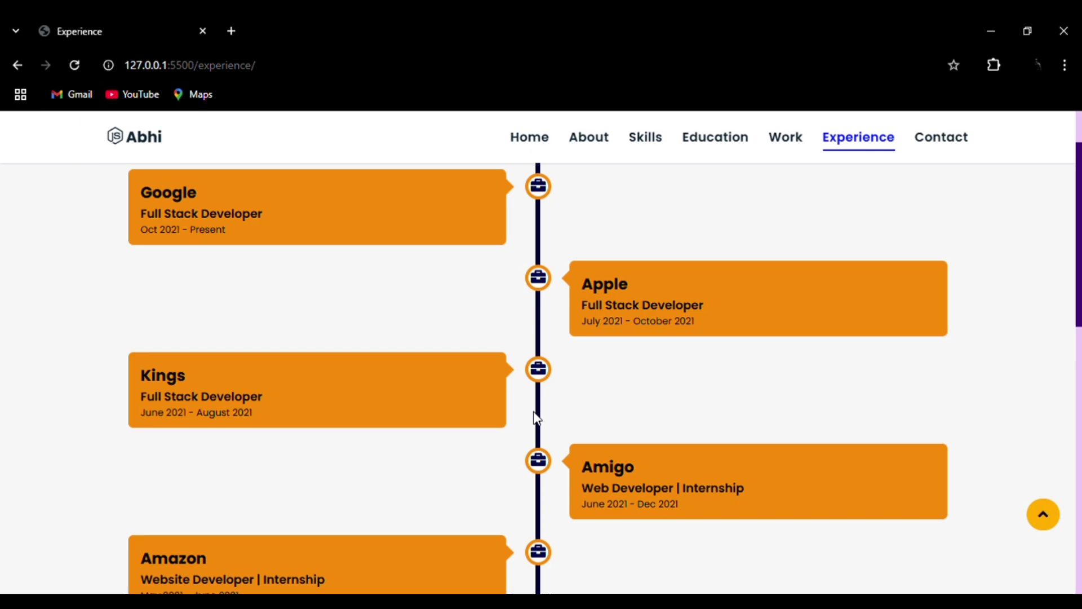
pyautogui.scroll(1, 532, 416)
pyautogui.scroll(-7, 534, 415)
pyautogui.scroll(-2, 533, 415)
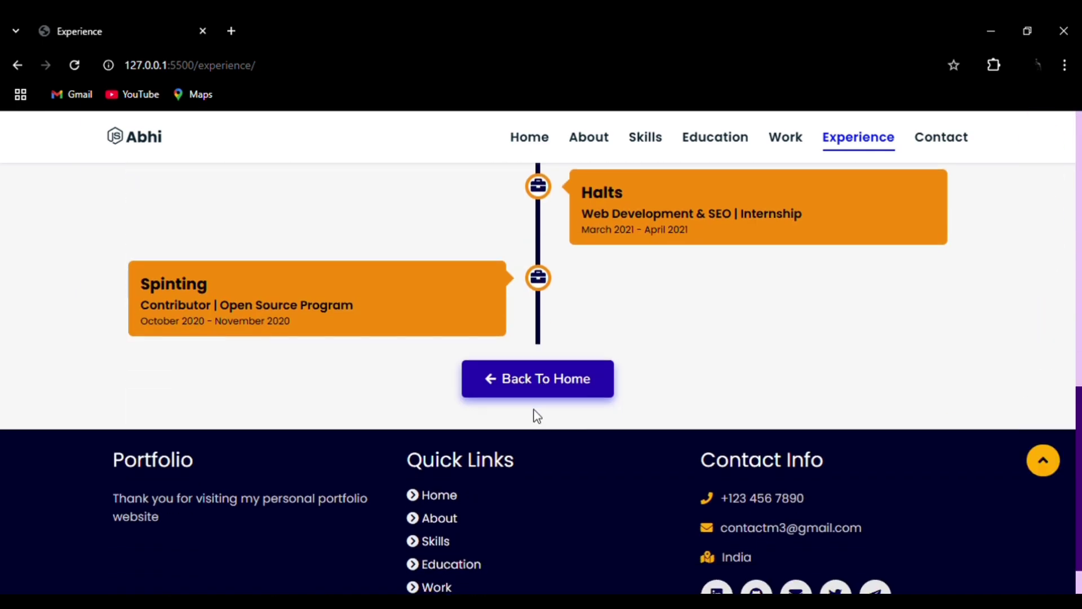
pyautogui.click(554, 391)
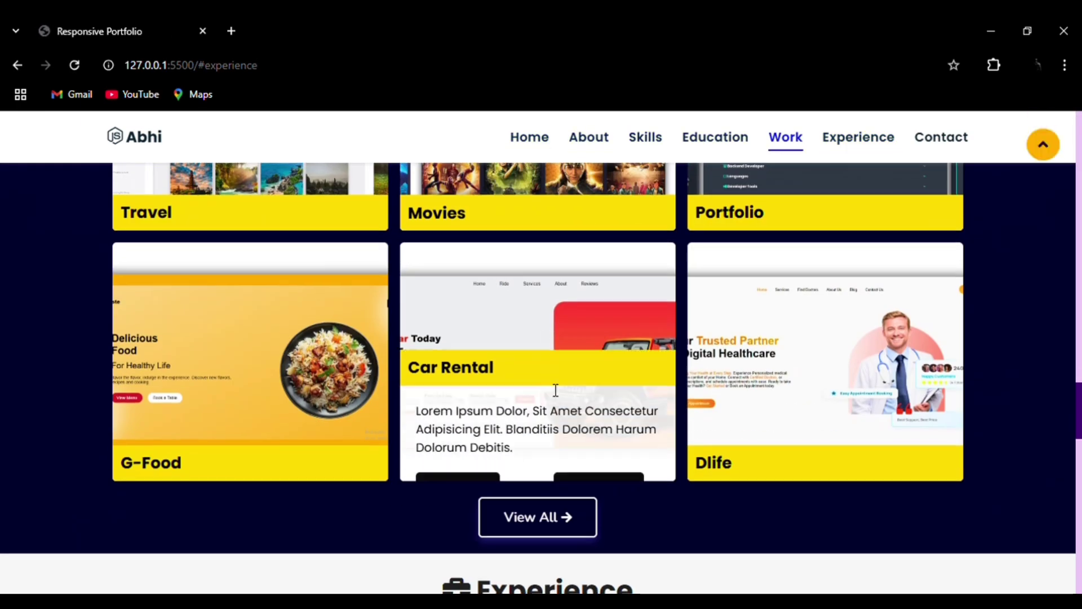
pyautogui.scroll(-5, 548, 389)
pyautogui.scroll(-2, 548, 388)
pyautogui.scroll(-3, 548, 388)
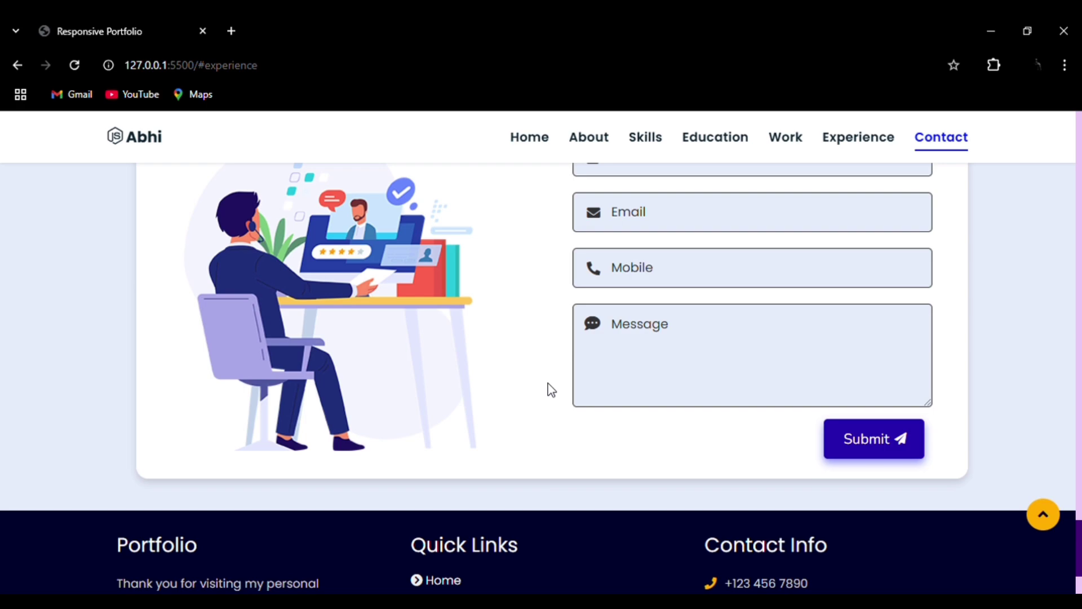
pyautogui.scroll(10, 548, 388)
pyautogui.scroll(8, 548, 389)
pyautogui.scroll(8, 548, 390)
pyautogui.scroll(8, 547, 387)
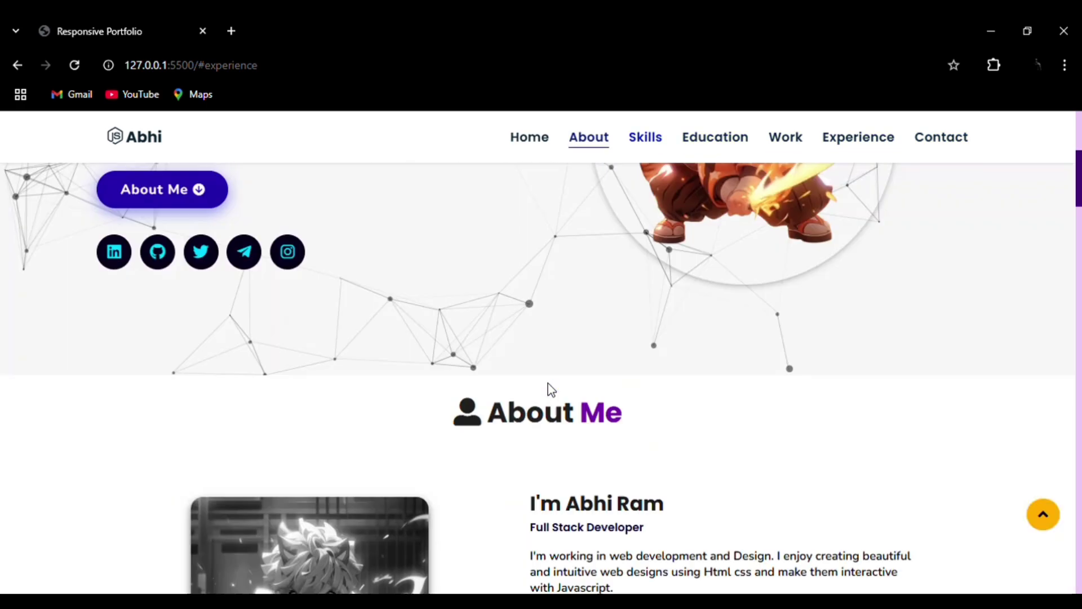
pyautogui.scroll(5, 547, 387)
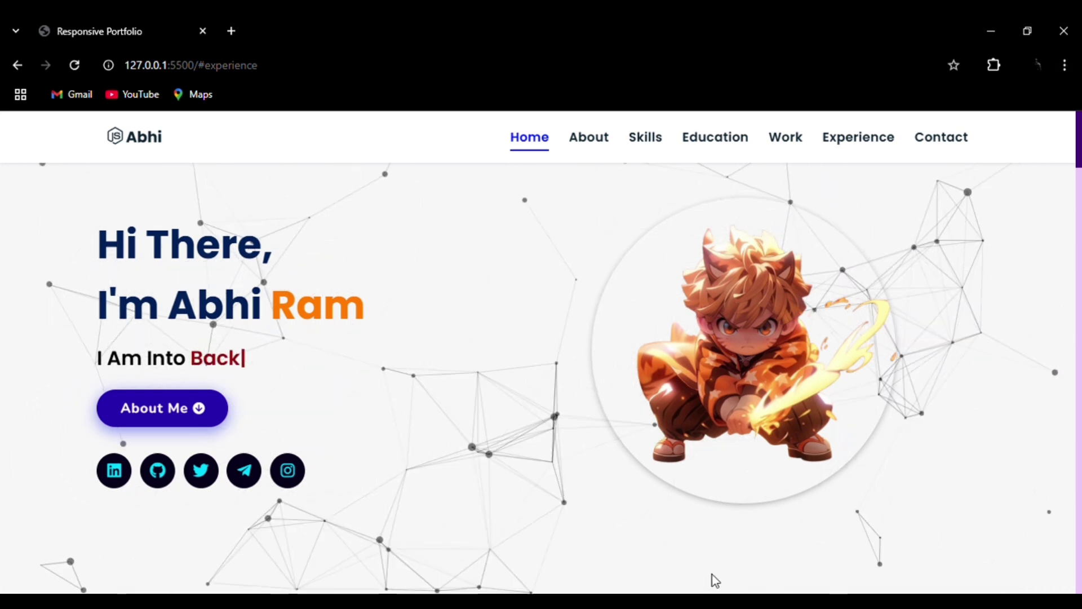
pyautogui.hotkey('ctrl', 'shift', 'i')
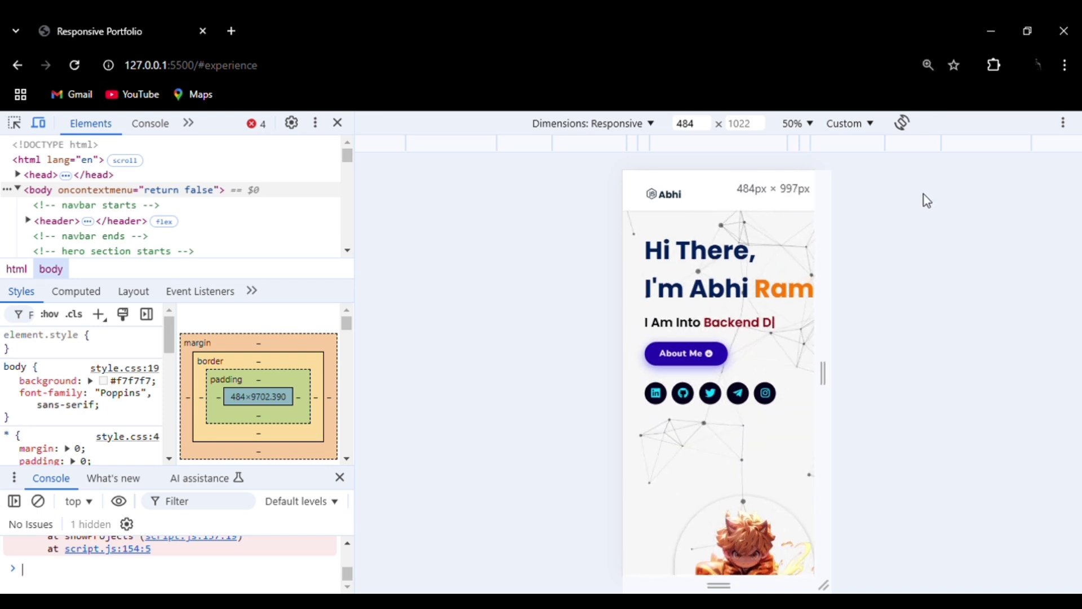
# Enlarge the DevTools interface, reload the mobile preview, and close the developer tools
pyautogui.hotkey('ctrl', '+')
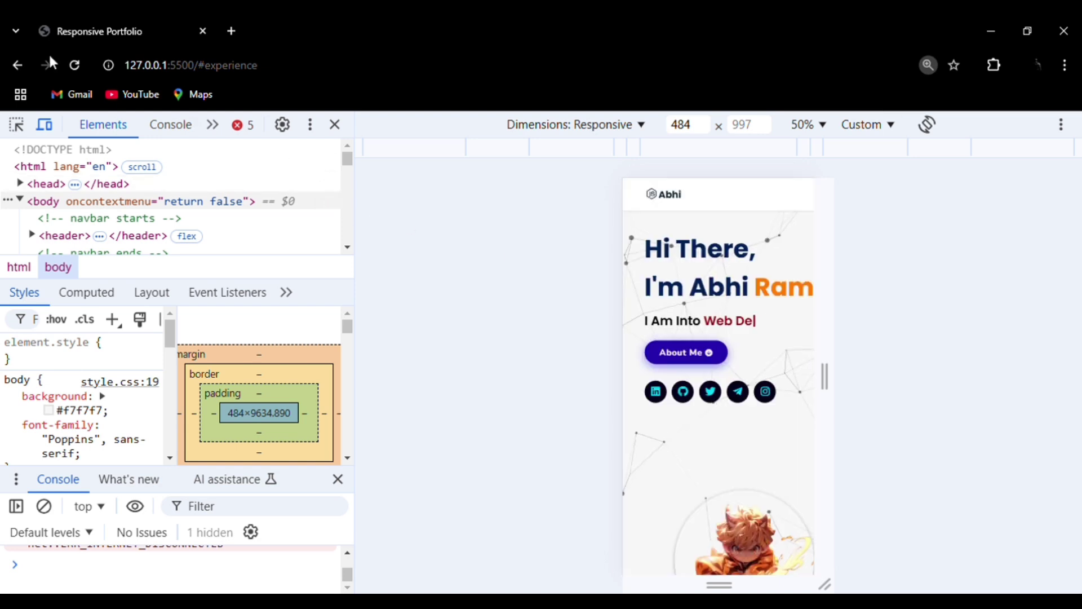
pyautogui.click(72, 65)
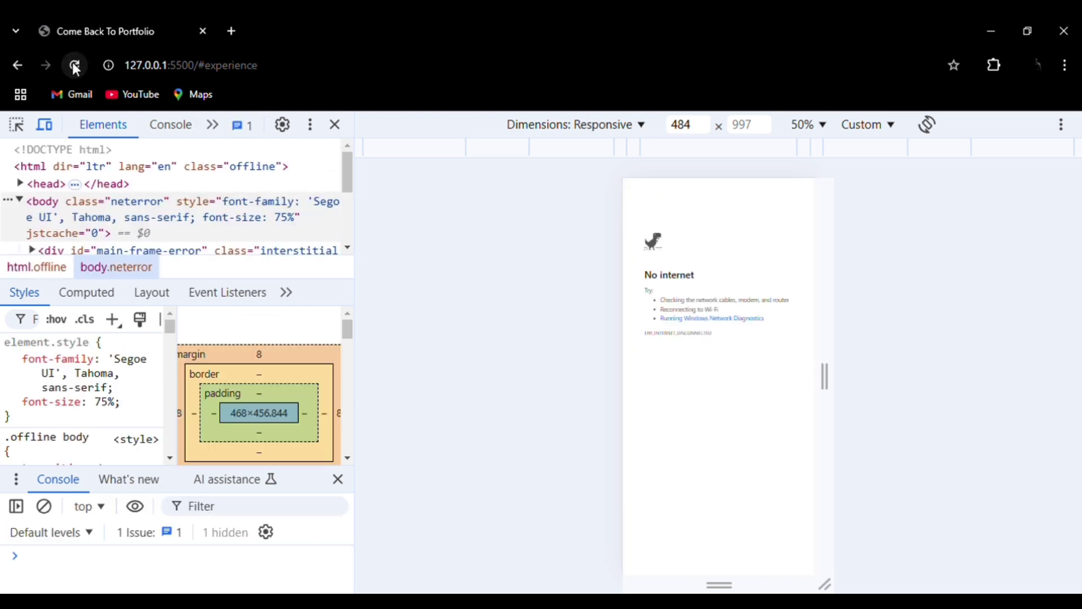
pyautogui.click(335, 125)
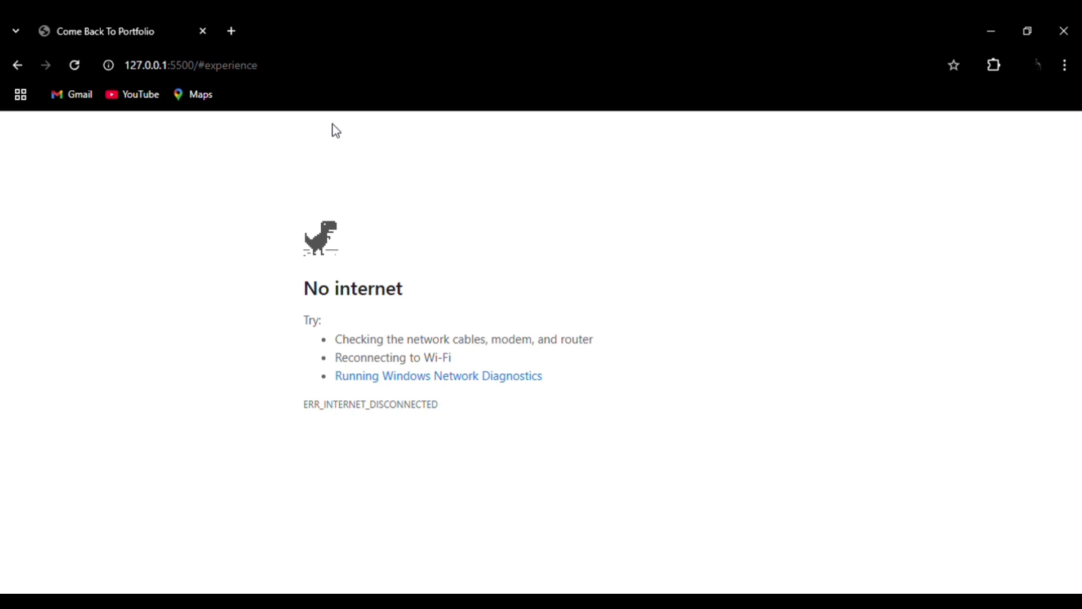
# Reload the portfolio twice, then reopen DevTools for the narrow mobile-width preview
pyautogui.click(75, 67)
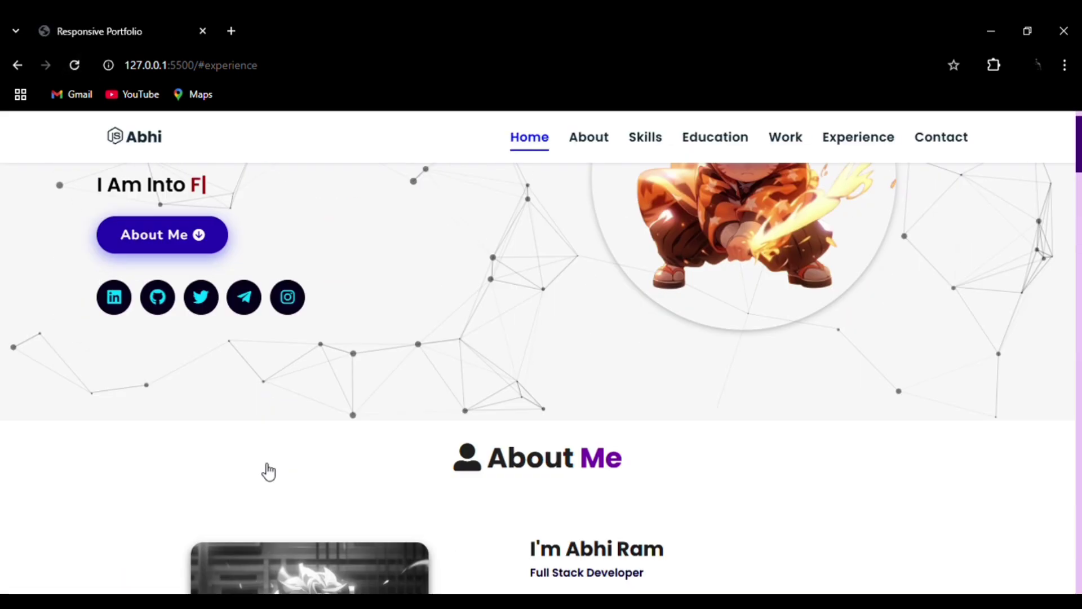
pyautogui.scroll(-15, 268, 470)
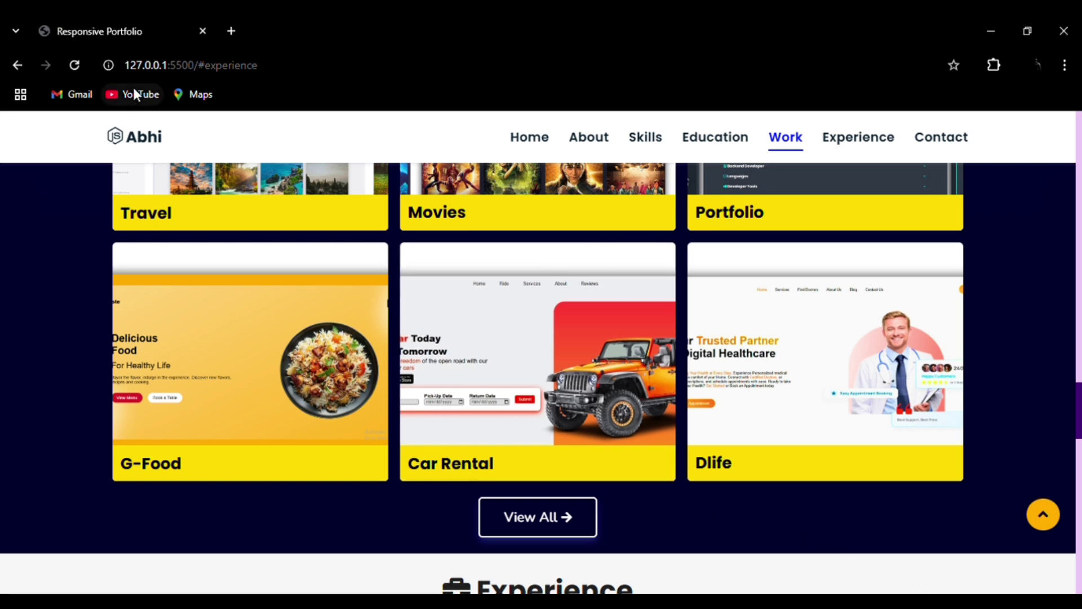
pyautogui.click(76, 65)
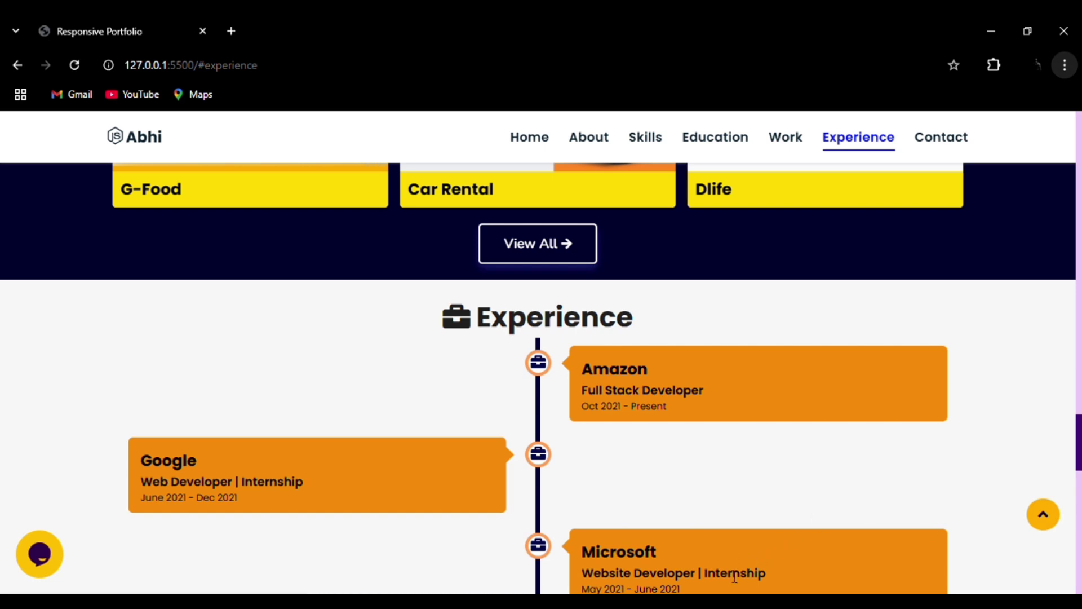
pyautogui.hotkey('ctrl', 'shift', 'i')
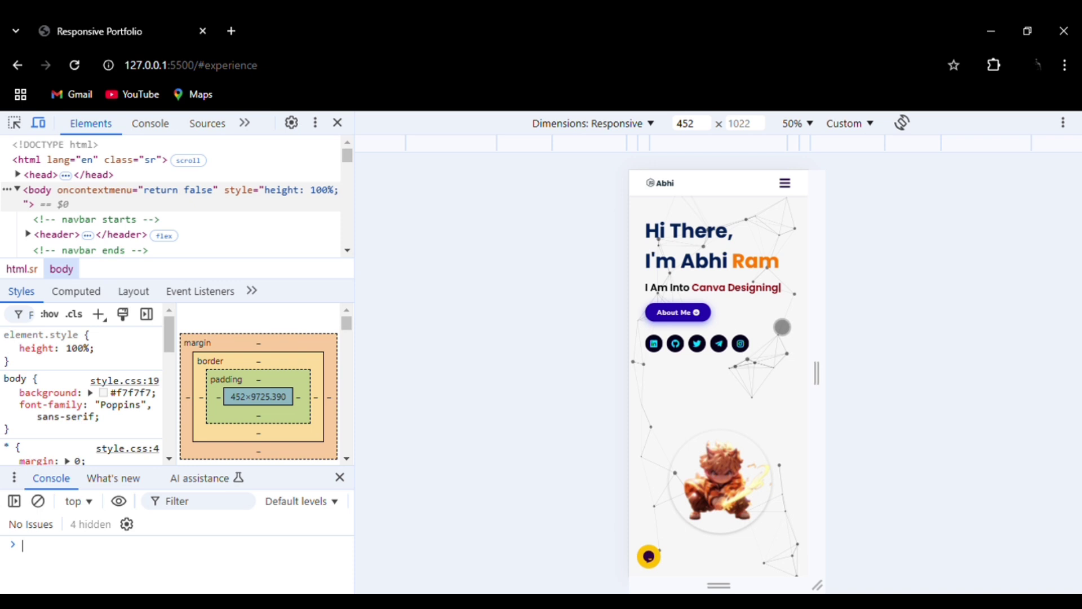
pyautogui.scroll(-5, 742, 315)
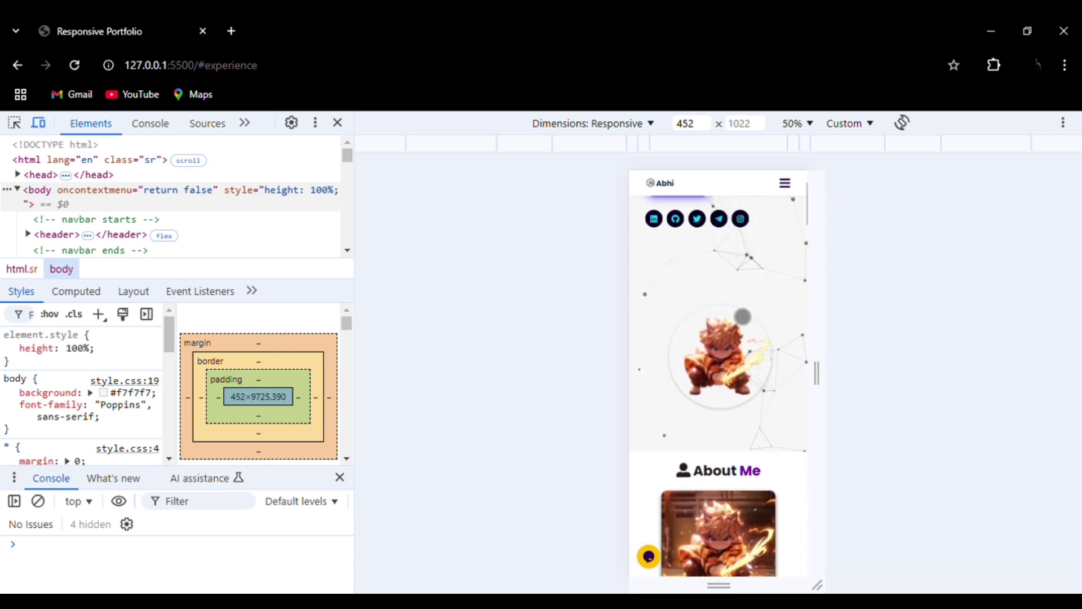
pyautogui.scroll(-3, 742, 315)
pyautogui.scroll(-3, 742, 316)
pyautogui.scroll(-2, 741, 317)
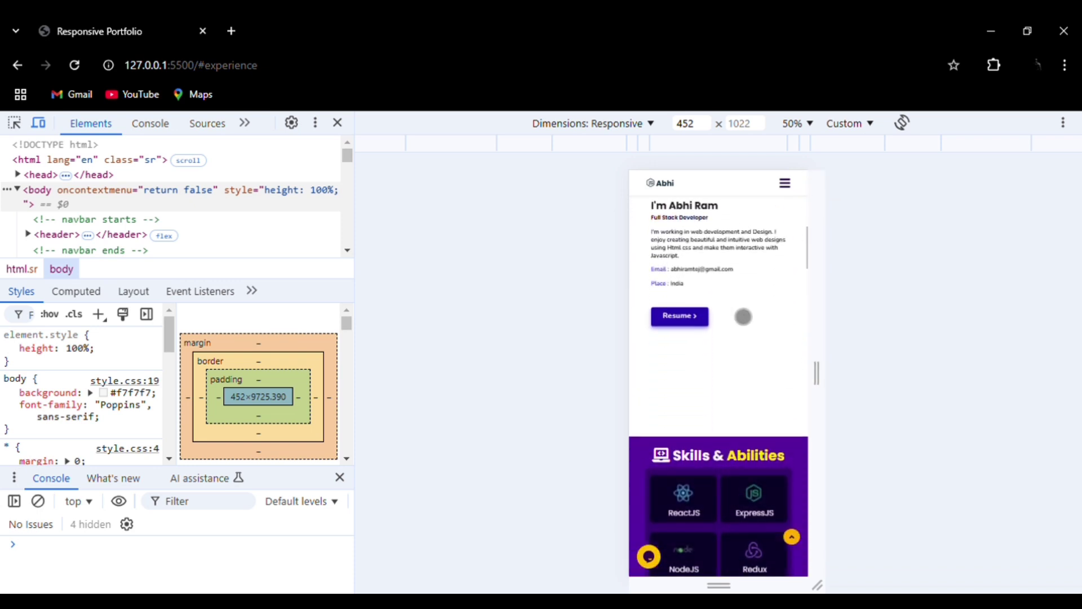
pyautogui.scroll(-2, 743, 320)
pyautogui.scroll(-1, 743, 319)
pyautogui.scroll(-2, 743, 319)
pyautogui.scroll(-3, 743, 317)
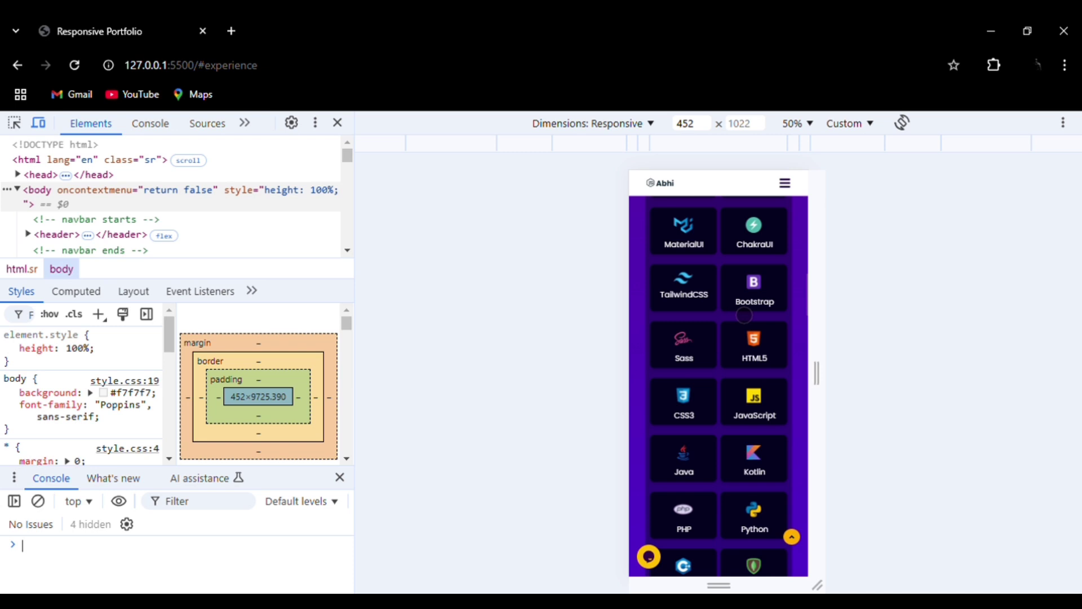
pyautogui.scroll(-5, 743, 315)
pyautogui.scroll(-5, 743, 314)
pyautogui.scroll(-5, 743, 314)
pyautogui.scroll(-3, 743, 315)
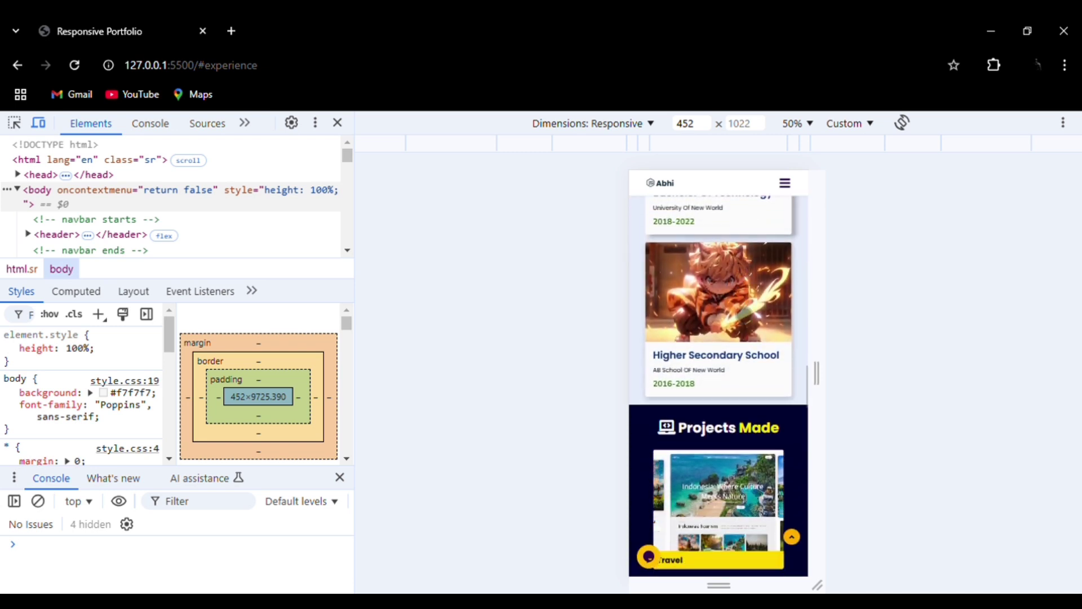
pyautogui.scroll(-3, 744, 315)
pyautogui.scroll(-3, 743, 315)
pyautogui.scroll(-3, 744, 315)
pyautogui.scroll(-3, 743, 314)
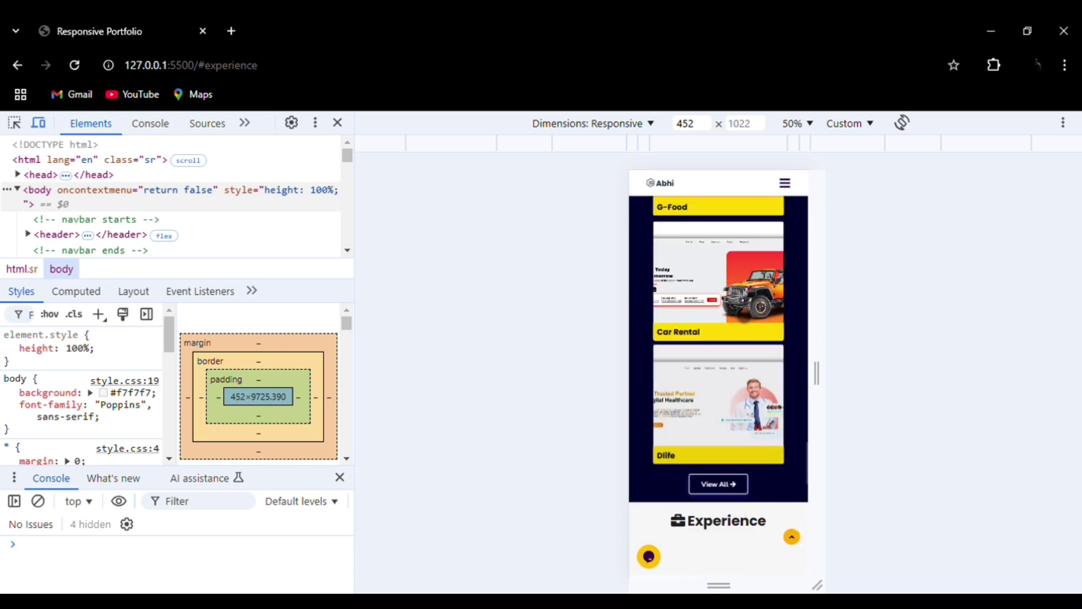
pyautogui.scroll(-3, 743, 314)
pyautogui.scroll(-3, 744, 314)
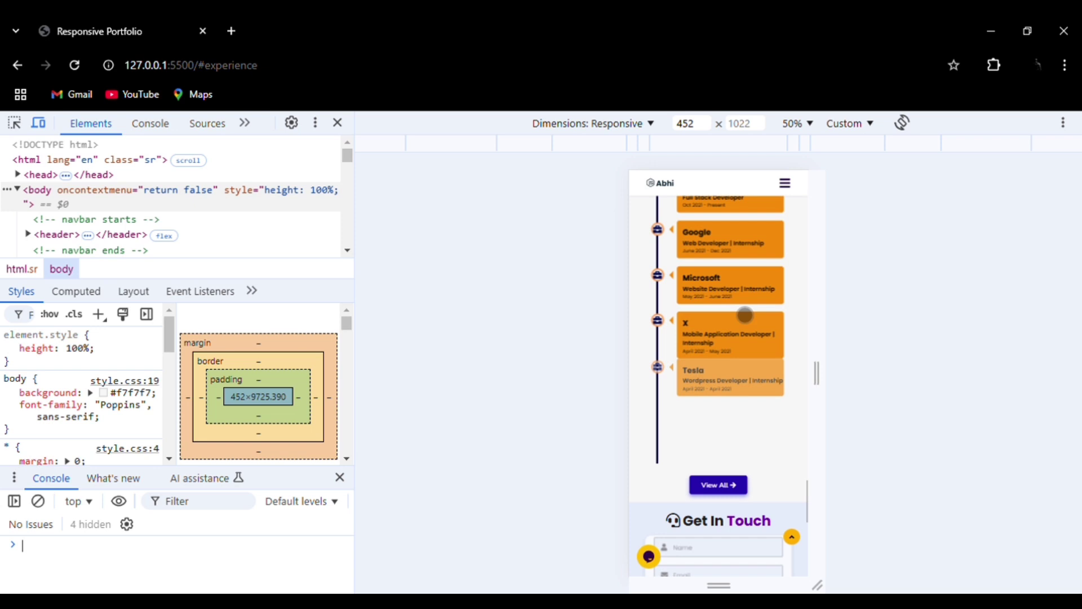
pyautogui.scroll(-1, 744, 314)
pyautogui.scroll(-3, 745, 314)
pyautogui.scroll(-5, 745, 315)
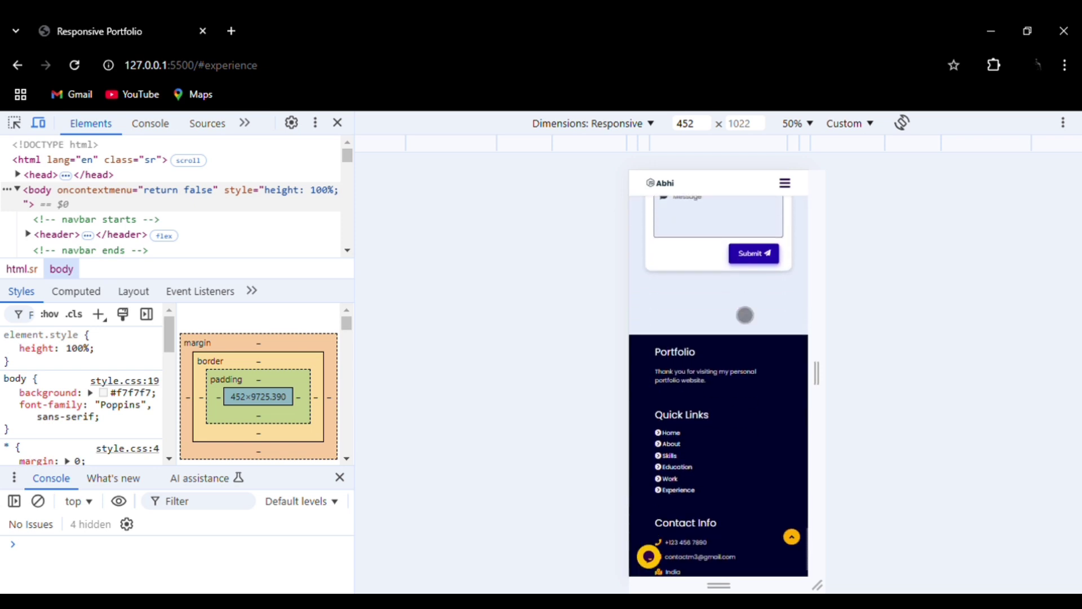
pyautogui.scroll(-1, 744, 315)
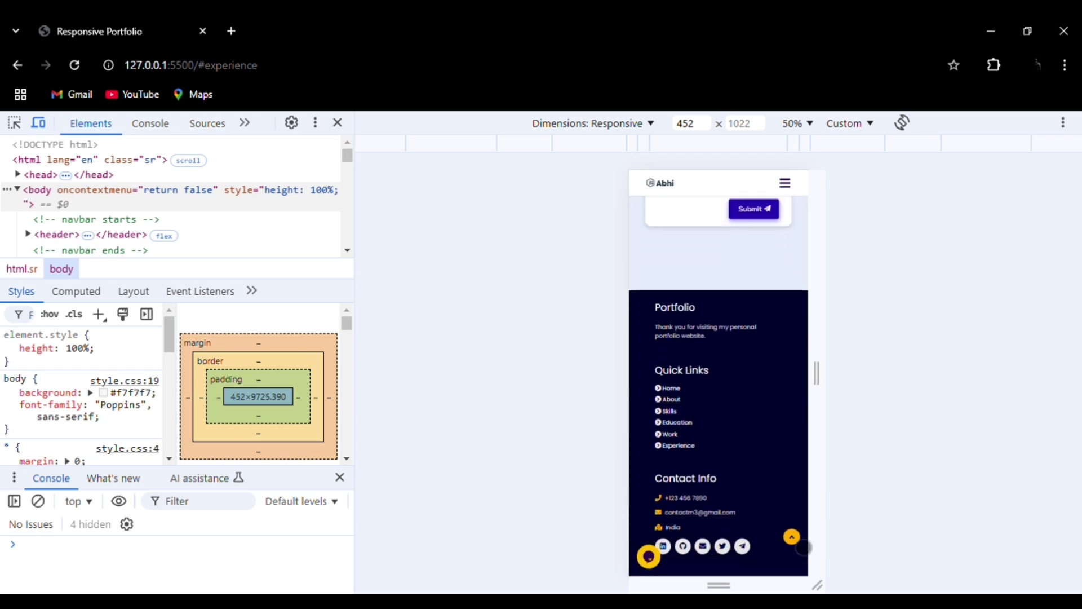
pyautogui.click(791, 537)
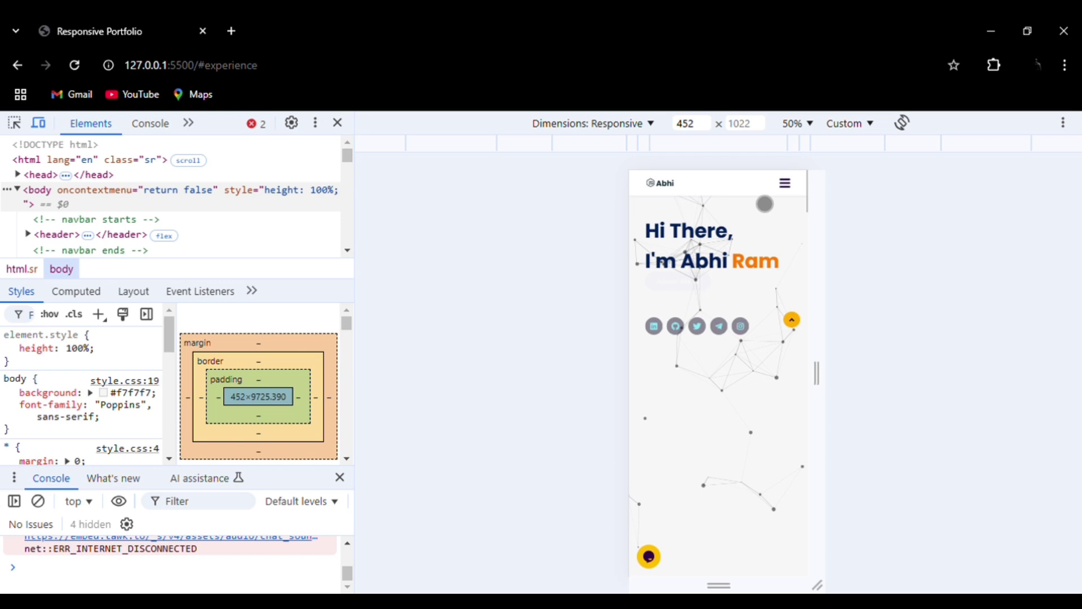
pyautogui.click(786, 183)
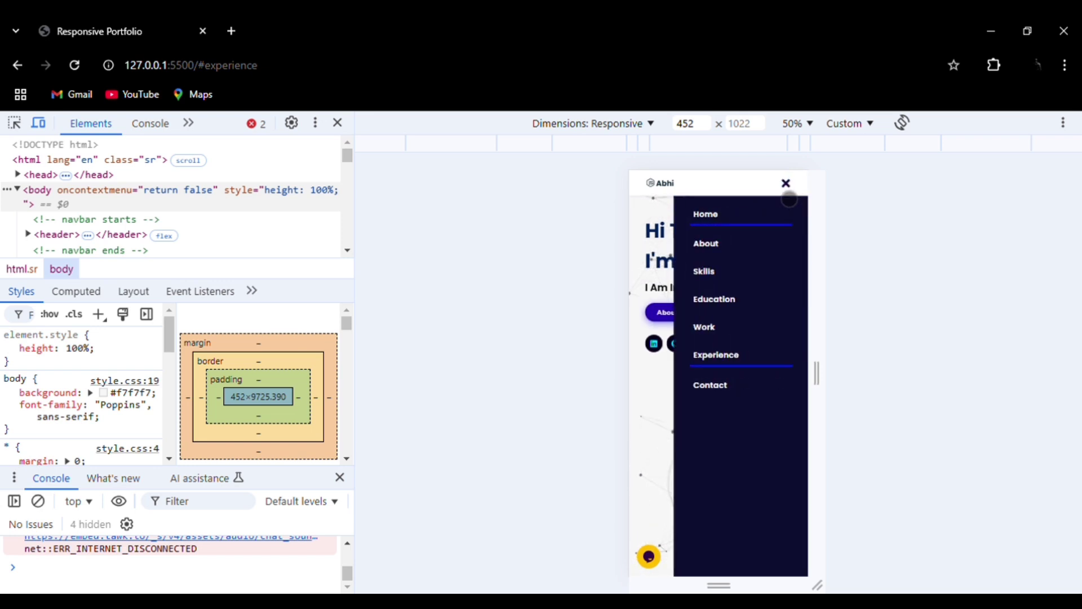
pyautogui.click(712, 251)
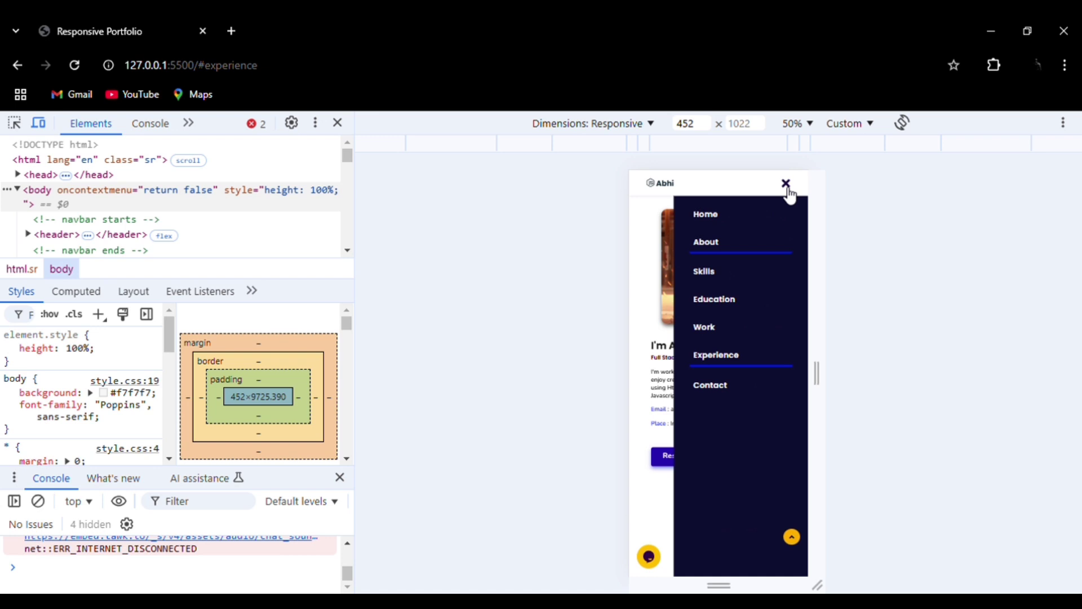
pyautogui.click(791, 194)
pyautogui.scroll(5, 700, 350)
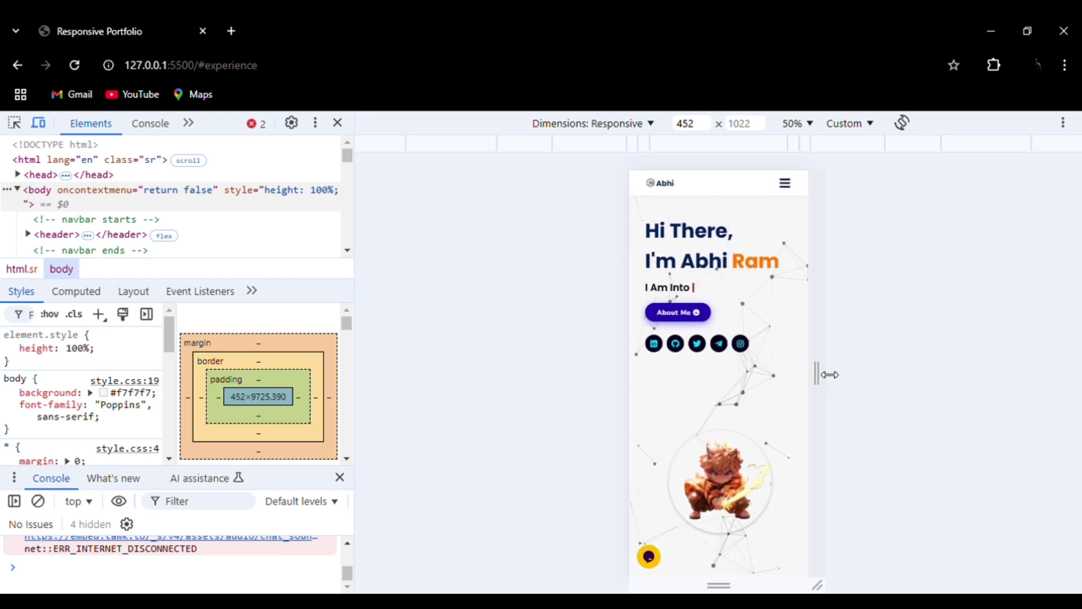
# Widen the emulated viewport past tablet width to 1312 px, then close DevTools
pyautogui.moveTo(819, 378); pyautogui.dragTo(884, 378)
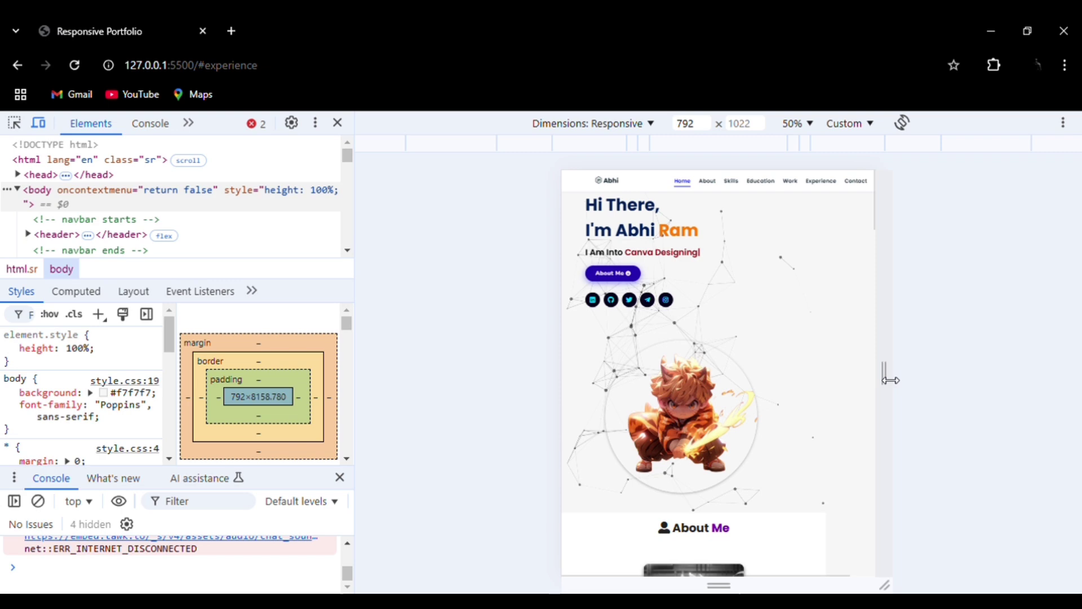
pyautogui.moveTo(886, 375); pyautogui.dragTo(994, 372)
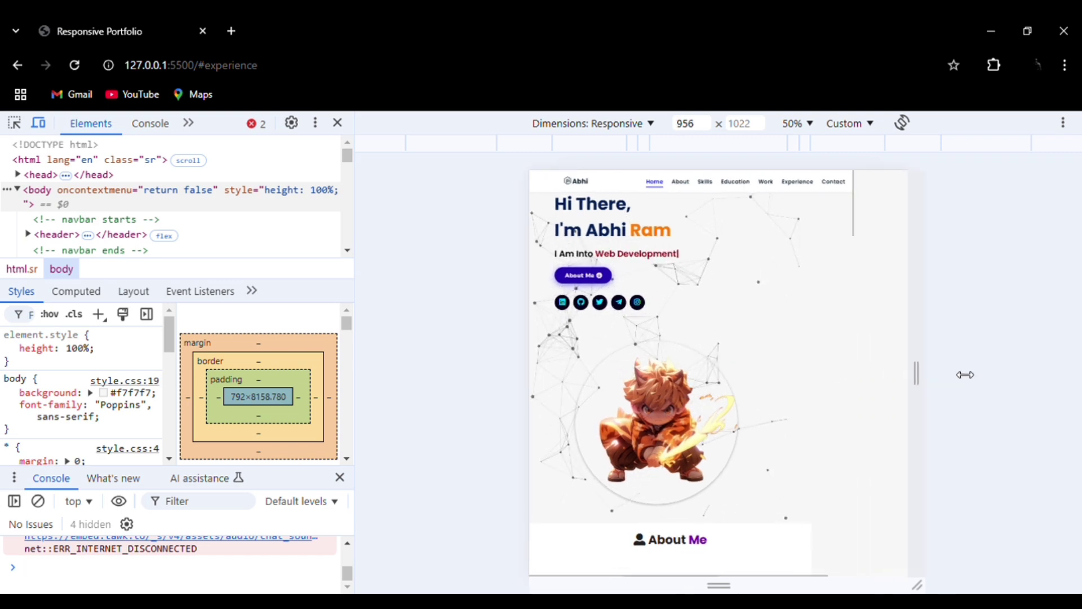
pyautogui.scroll(-2, 735, 419)
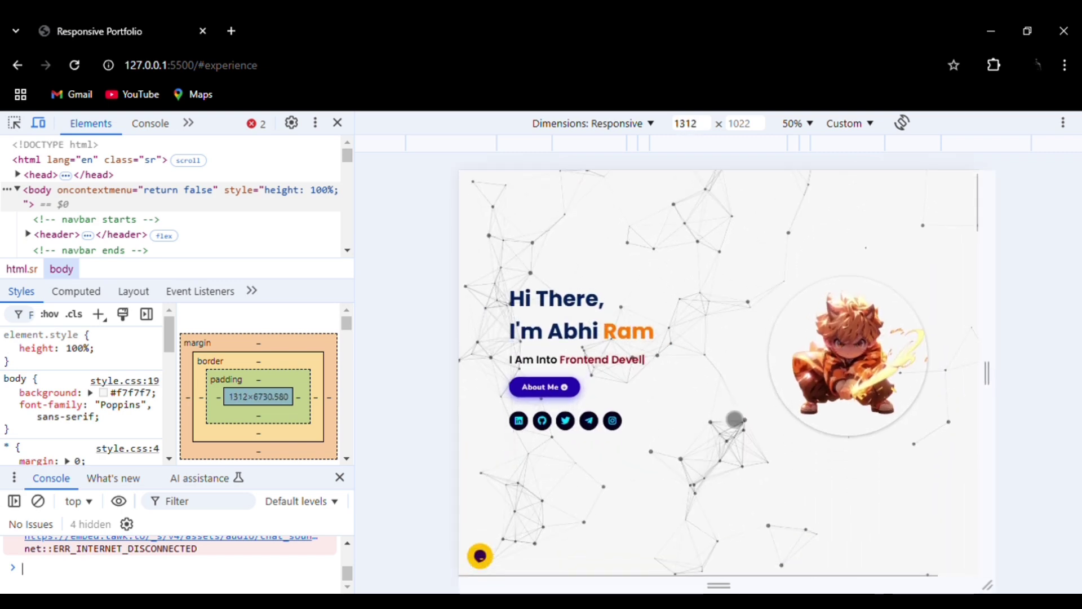
pyautogui.scroll(-10, 734, 419)
pyautogui.scroll(-10, 734, 419)
pyautogui.scroll(-5, 735, 418)
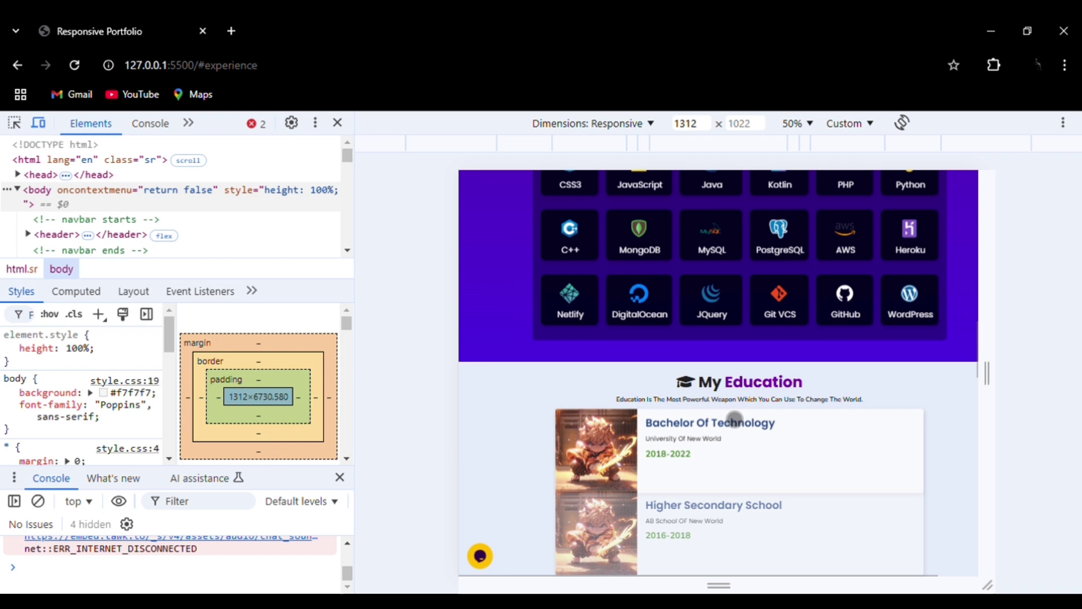
pyautogui.scroll(9, 734, 418)
pyautogui.scroll(5, 734, 419)
pyautogui.scroll(5, 734, 418)
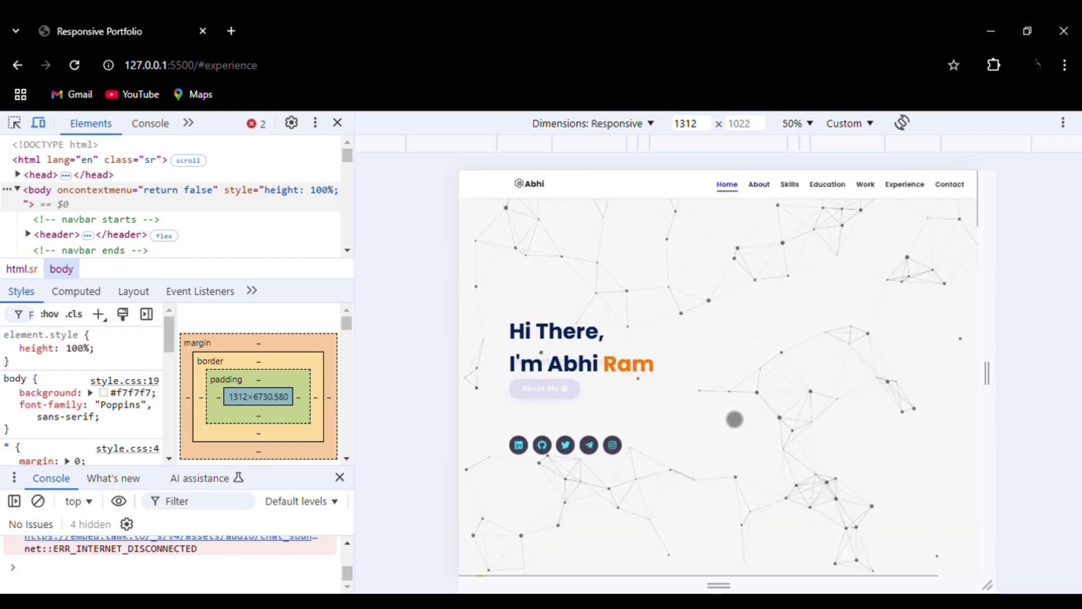
pyautogui.click(337, 122)
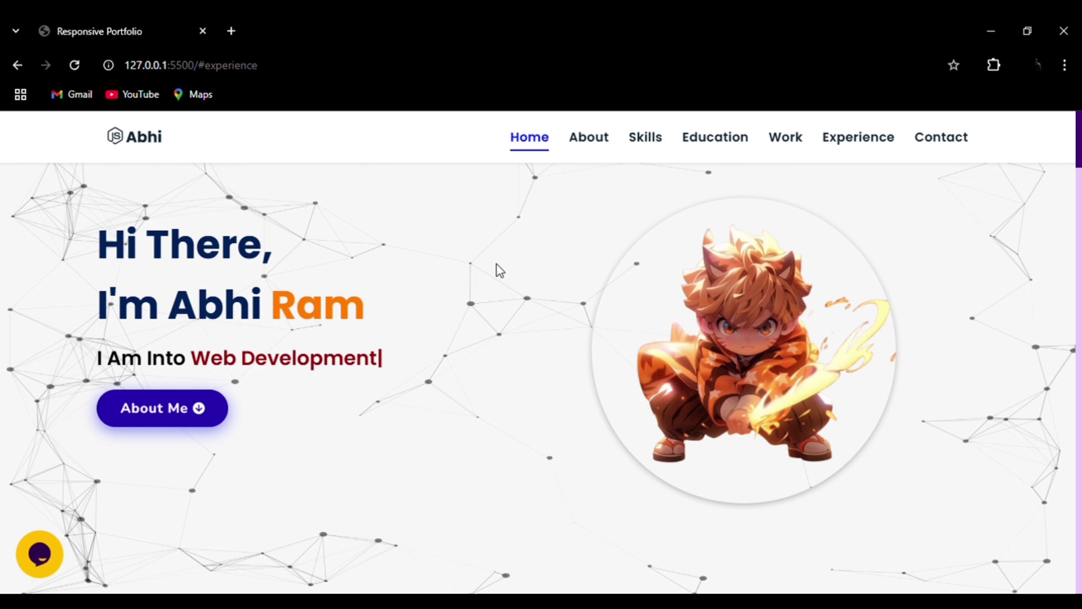
pyautogui.scroll(-1, 496, 269)
pyautogui.scroll(-2, 496, 269)
pyautogui.scroll(-1, 496, 268)
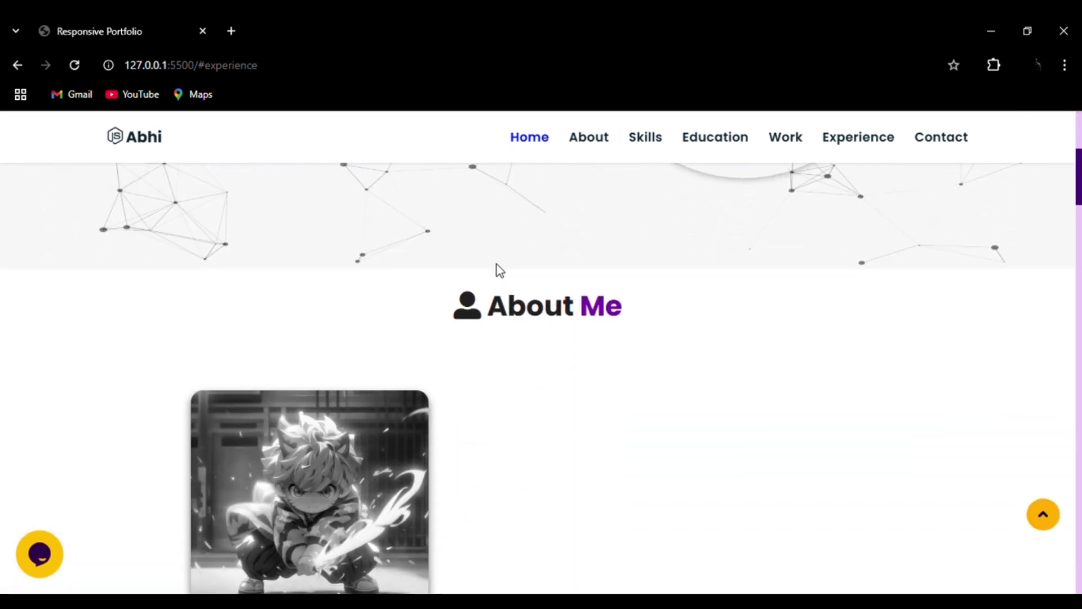
pyautogui.scroll(-2, 497, 268)
pyautogui.scroll(-1, 496, 269)
pyautogui.scroll(1, 496, 269)
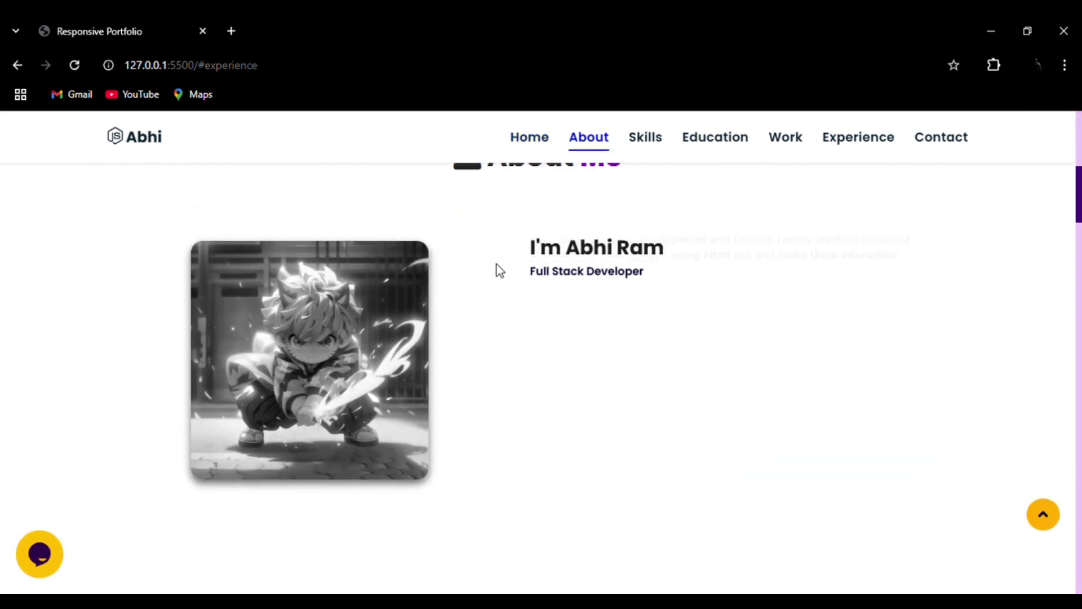
pyautogui.scroll(-1, 496, 269)
pyautogui.scroll(-1, 496, 271)
pyautogui.scroll(-1, 496, 271)
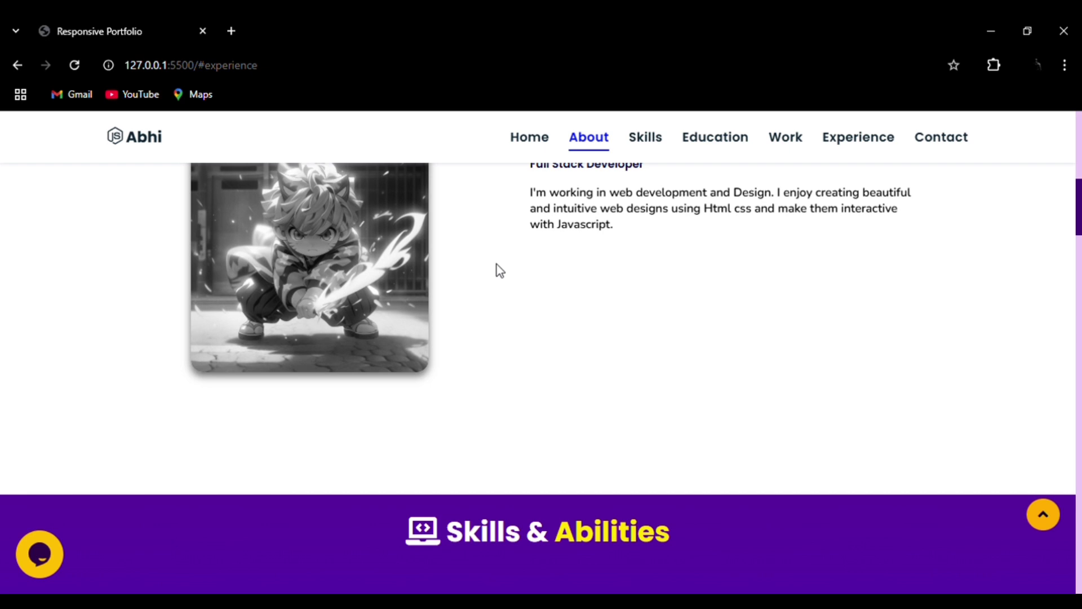
pyautogui.scroll(-1, 497, 271)
pyautogui.scroll(-1, 496, 264)
pyautogui.scroll(-1, 497, 264)
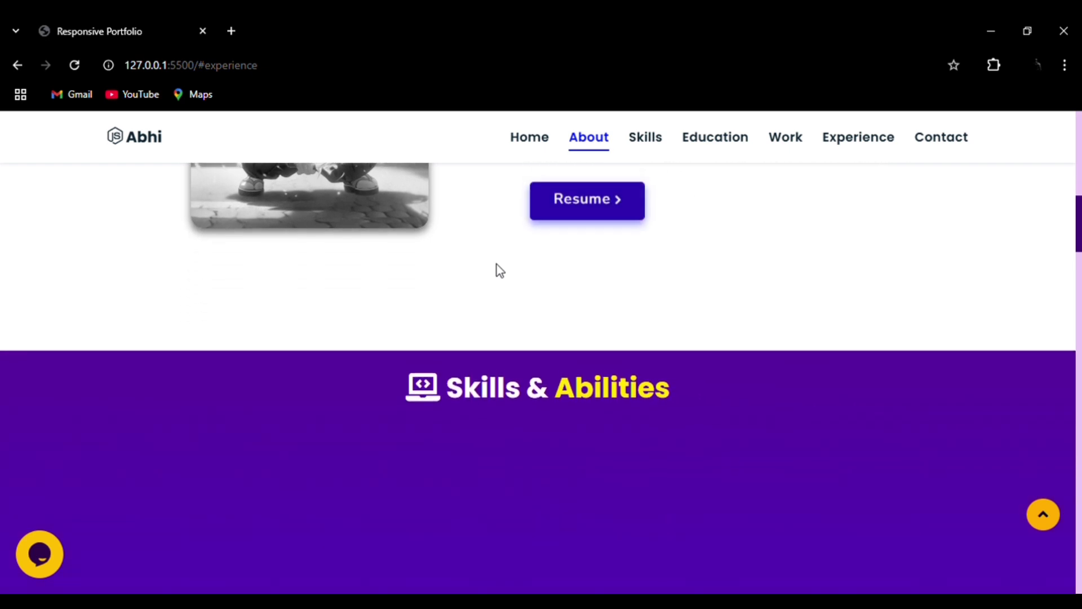
pyautogui.scroll(-2, 495, 263)
pyautogui.scroll(-1, 504, 271)
pyautogui.scroll(-1, 499, 269)
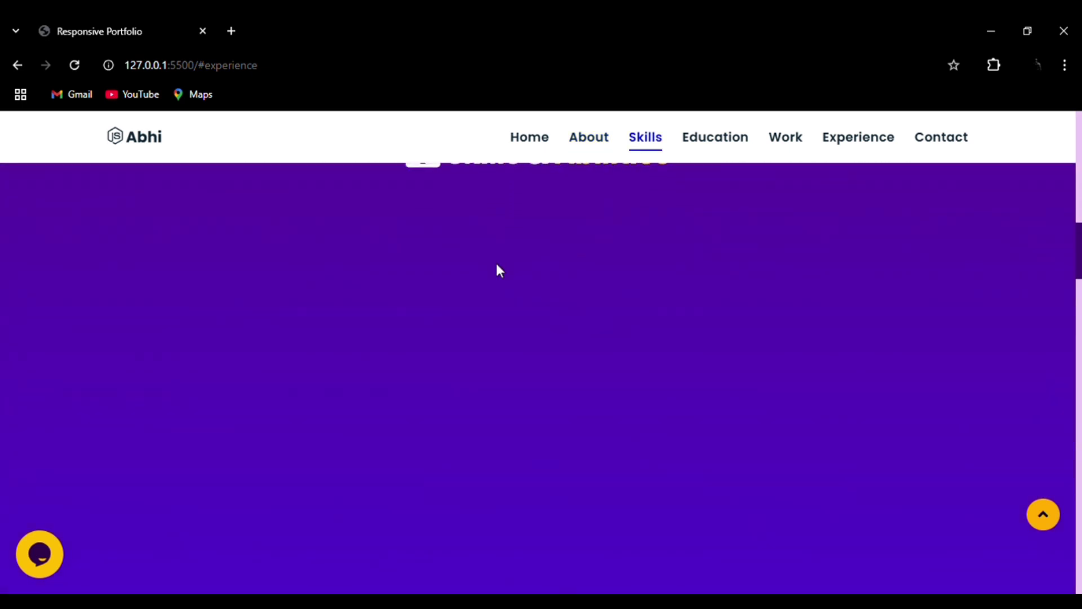
pyautogui.scroll(-2, 496, 269)
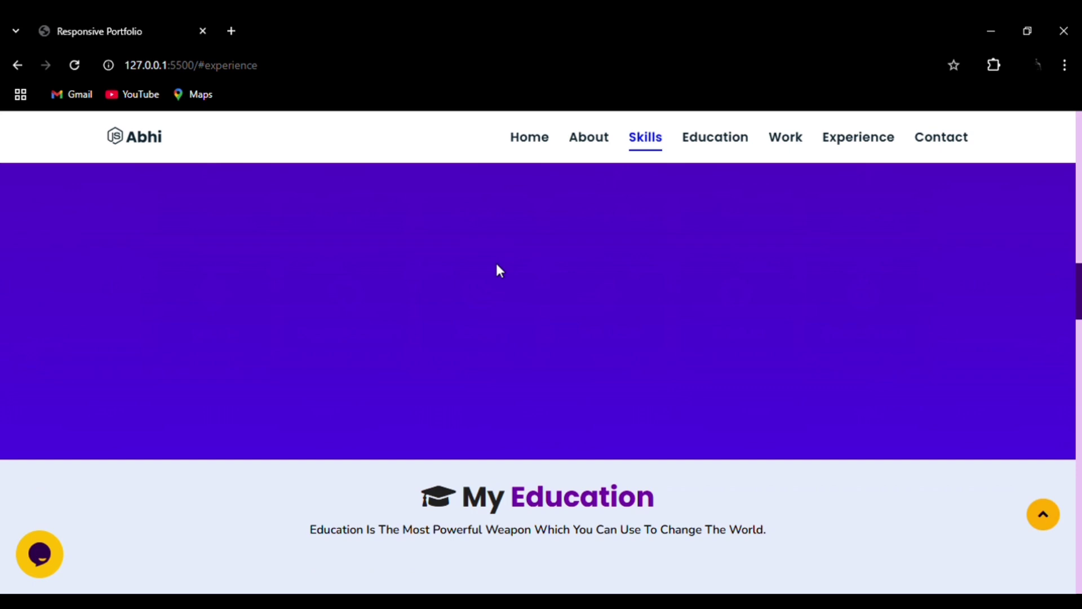
pyautogui.scroll(-3, 496, 269)
pyautogui.scroll(1, 497, 269)
pyautogui.scroll(3, 496, 269)
pyautogui.scroll(-3, 496, 268)
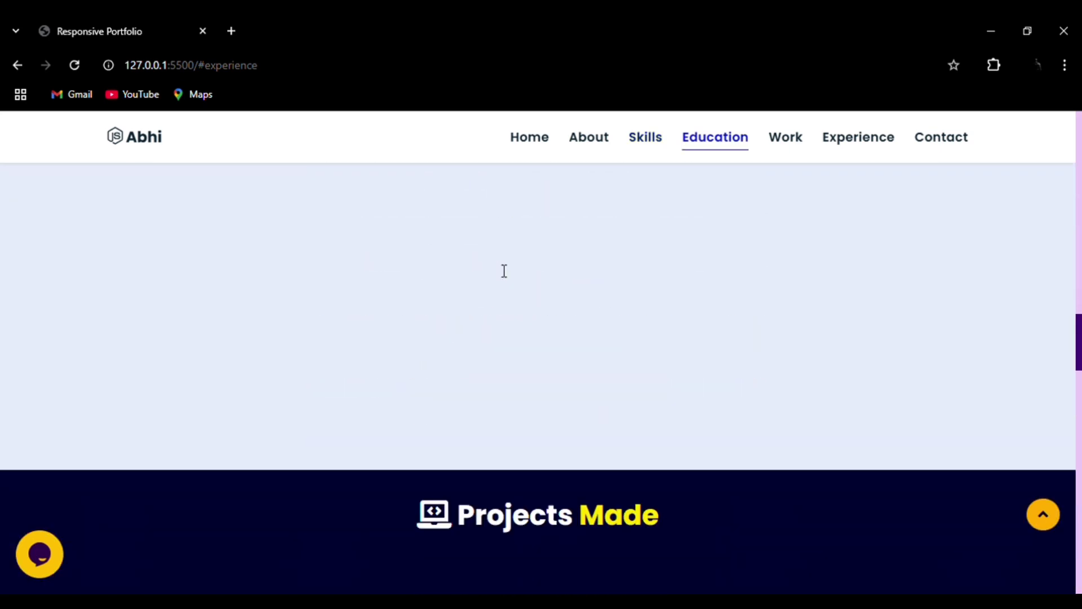
pyautogui.scroll(-1, 497, 268)
pyautogui.scroll(3, 496, 265)
pyautogui.scroll(1, 497, 265)
pyautogui.scroll(-1, 497, 268)
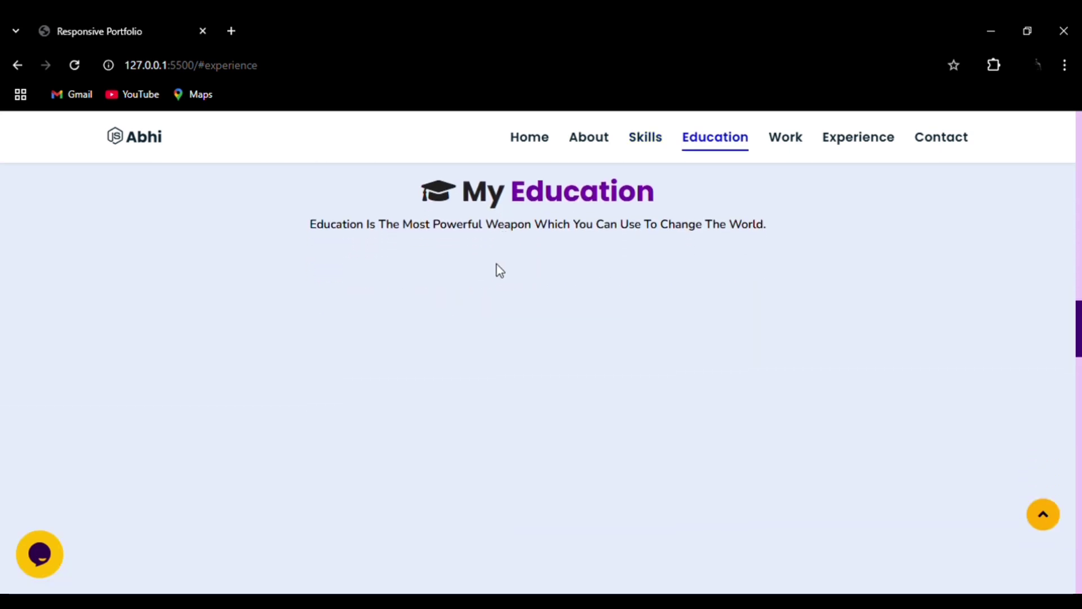
pyautogui.scroll(-1, 496, 267)
pyautogui.scroll(-1, 495, 268)
pyautogui.scroll(-1, 497, 269)
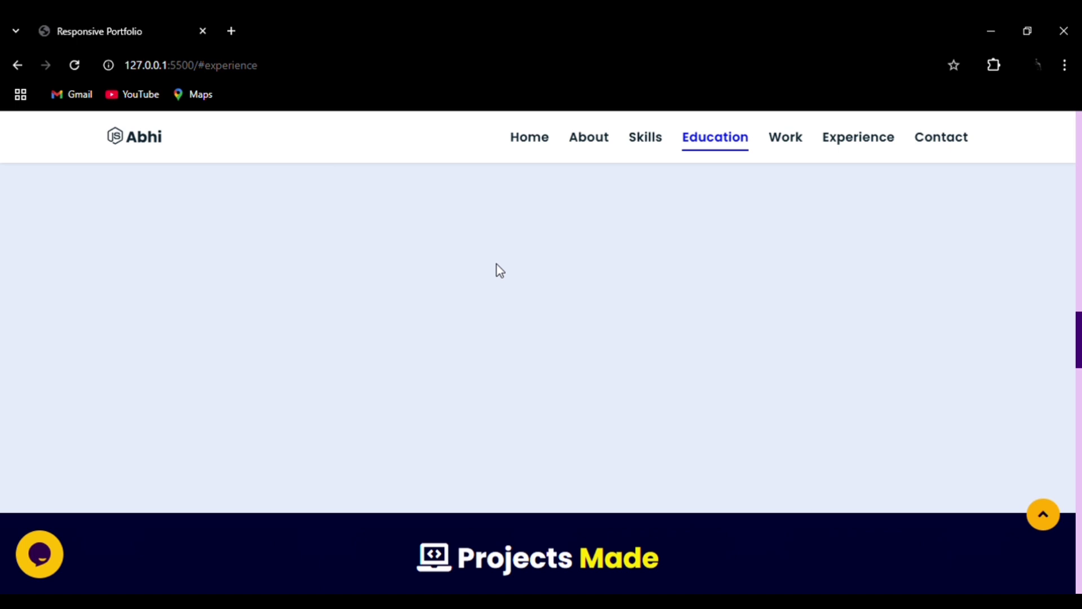